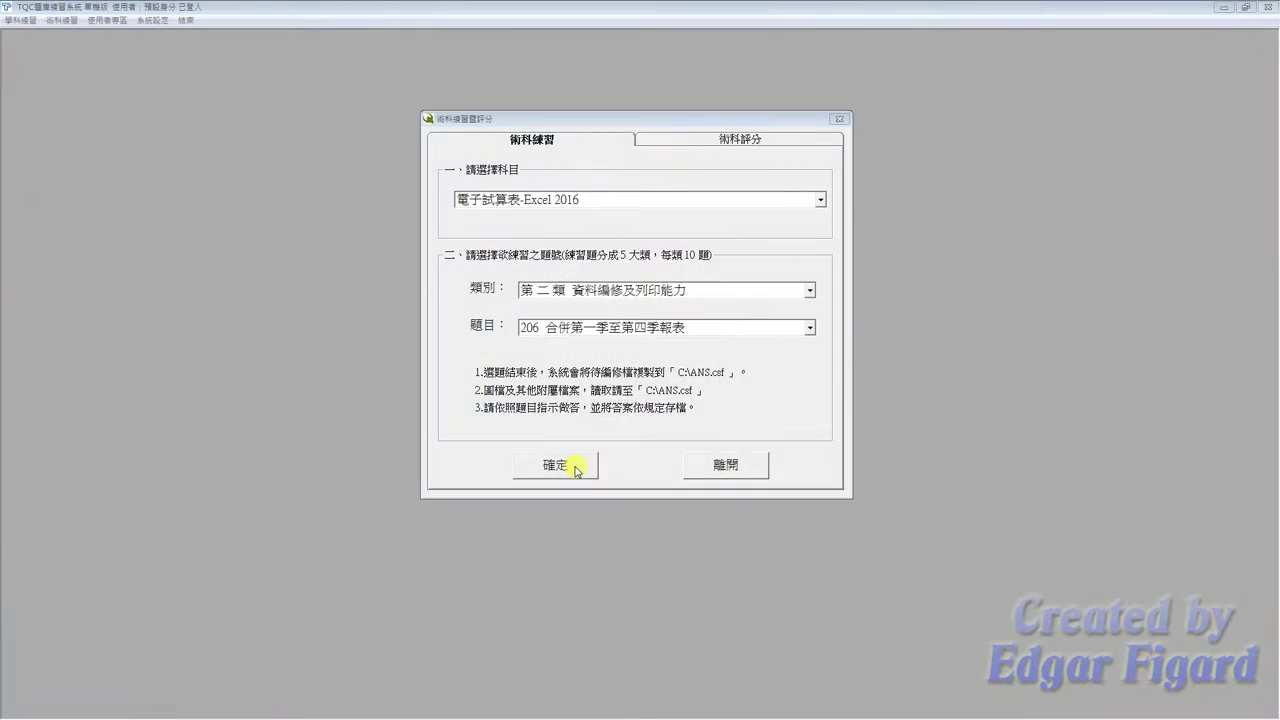
Confirm practice exercise 206, then open EXD02.xlsx from the EX02 folder
{"action": "left_click", "coordinate": [577, 469]}
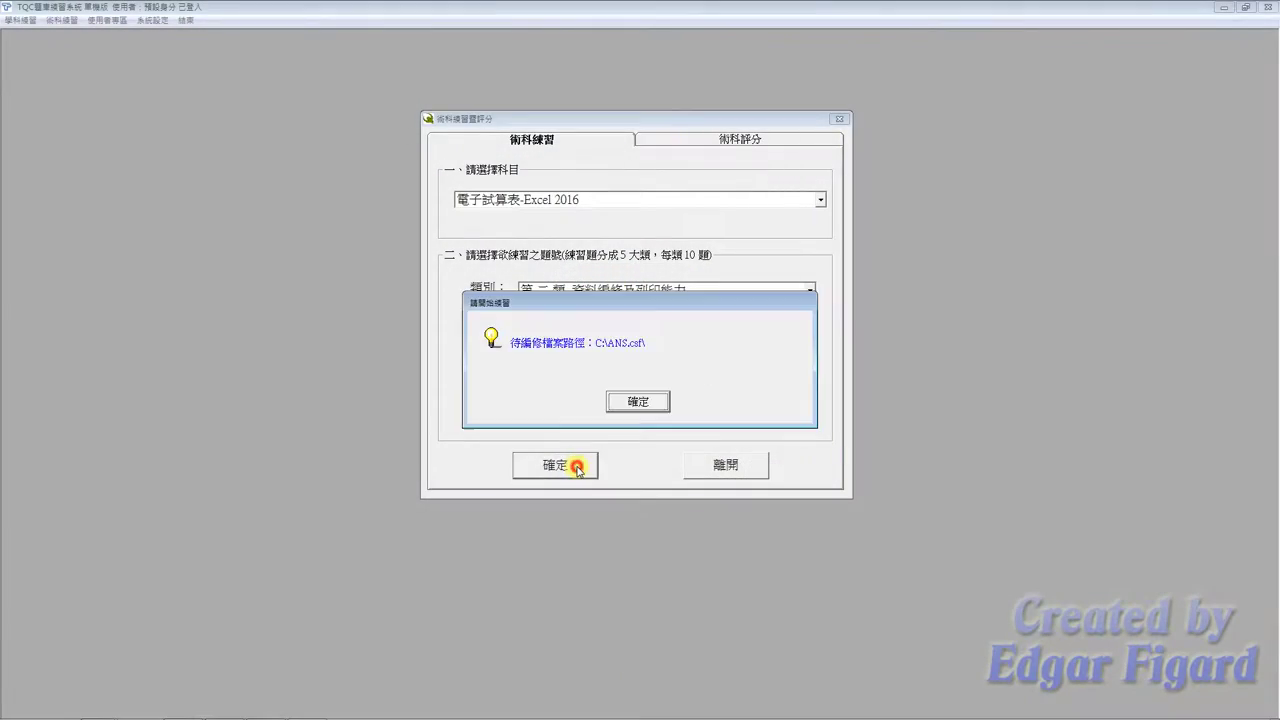
{"action": "left_click", "coordinate": [631, 395]}
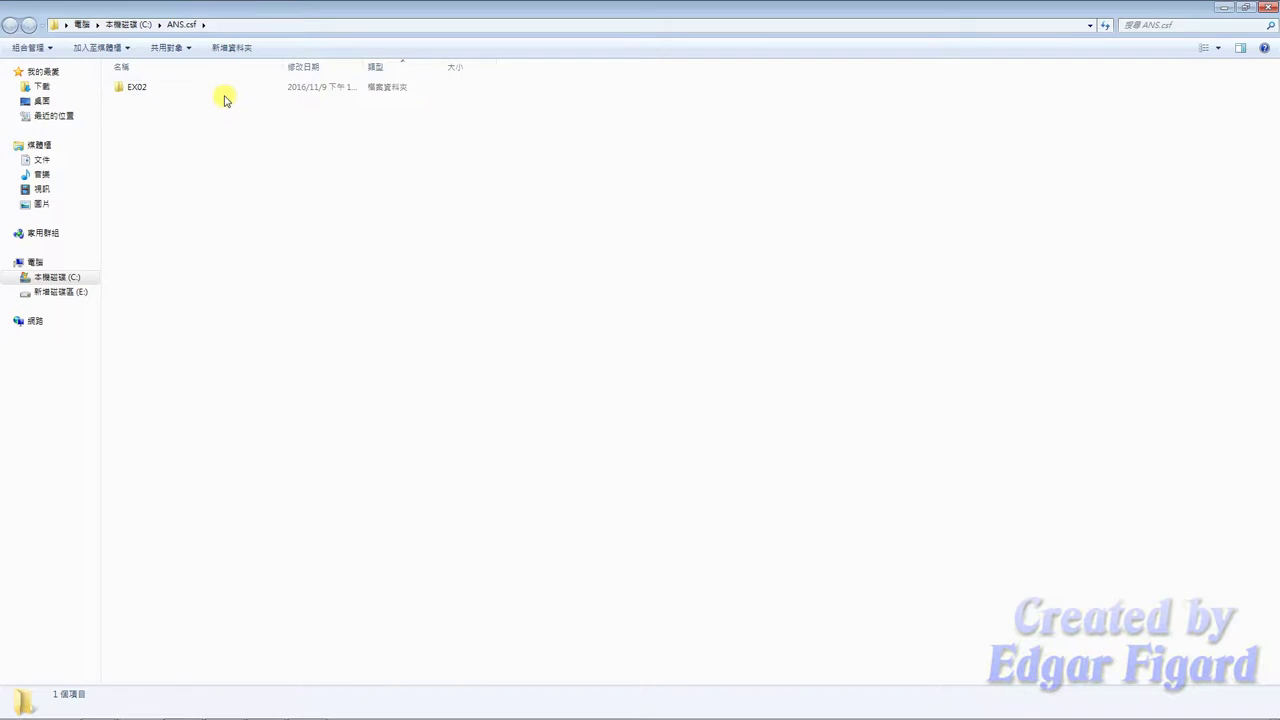
{"action": "double_click", "coordinate": [223, 87]}
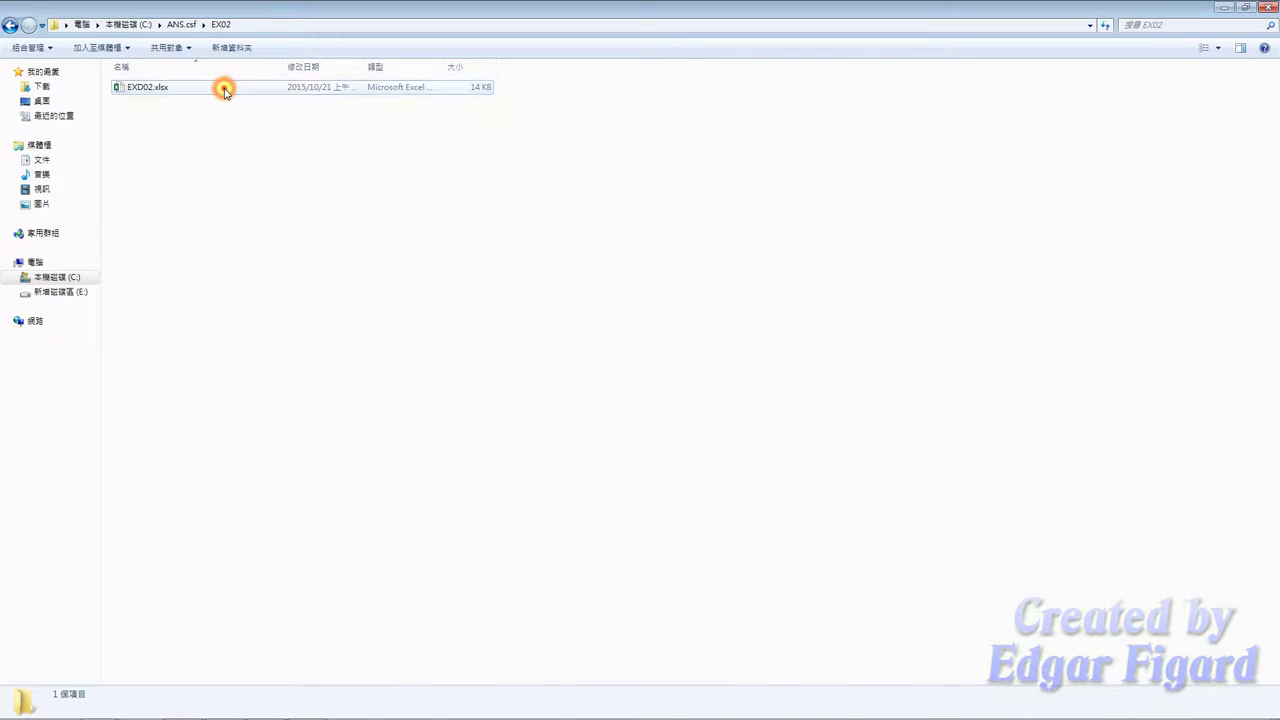
{"action": "double_click", "coordinate": [223, 87]}
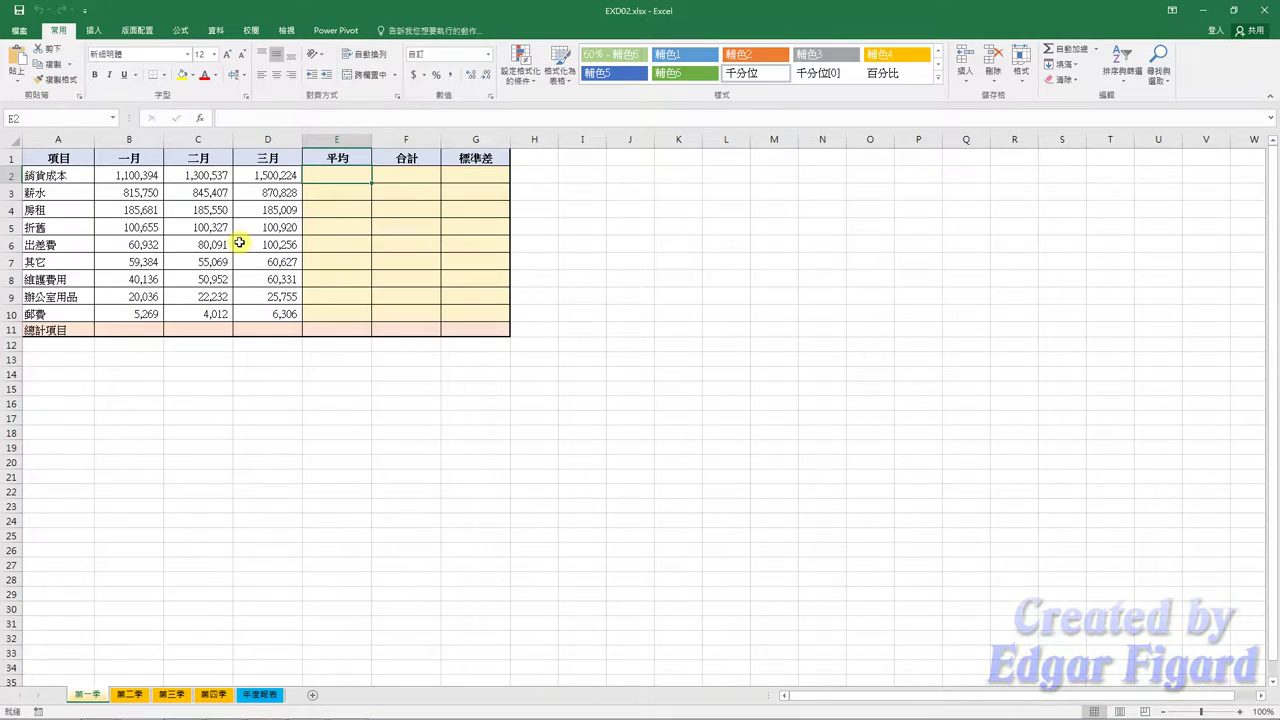
Review the 第二季, 第三季 and 第四季 sheets, then group 第一季 through 第四季
{"action": "left_click", "coordinate": [127, 177]}
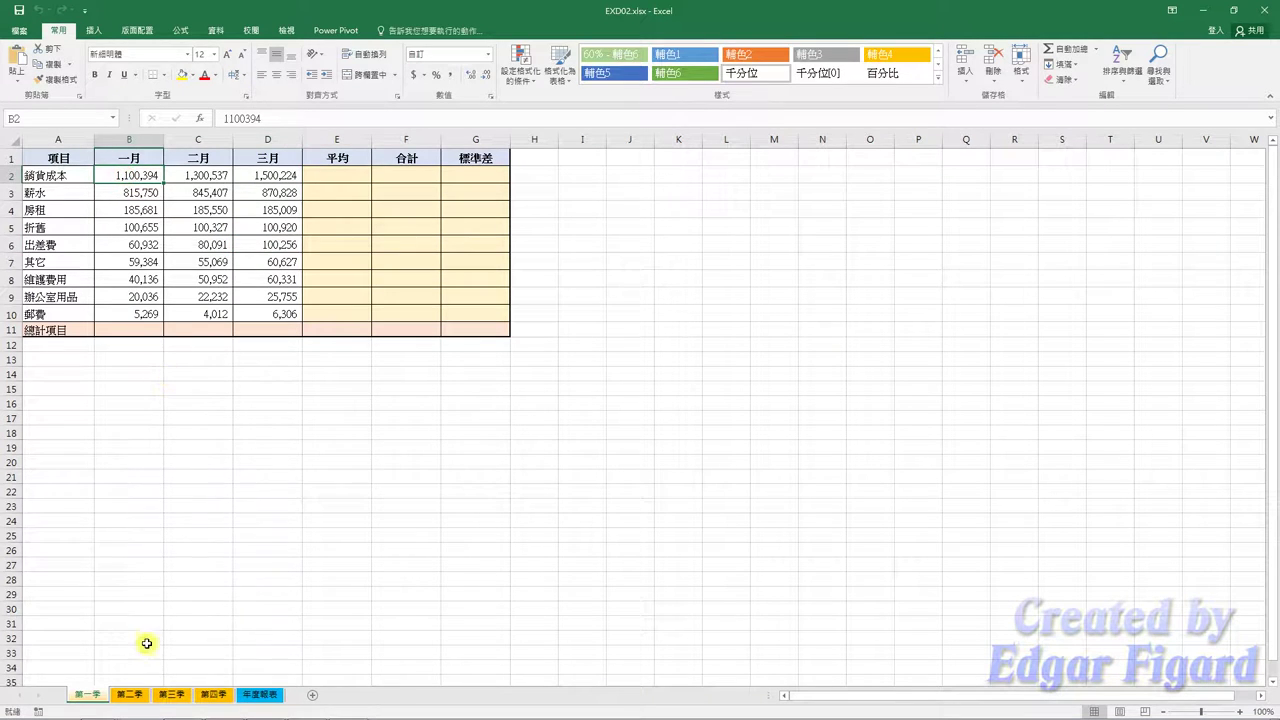
{"action": "left_click", "coordinate": [129, 694]}
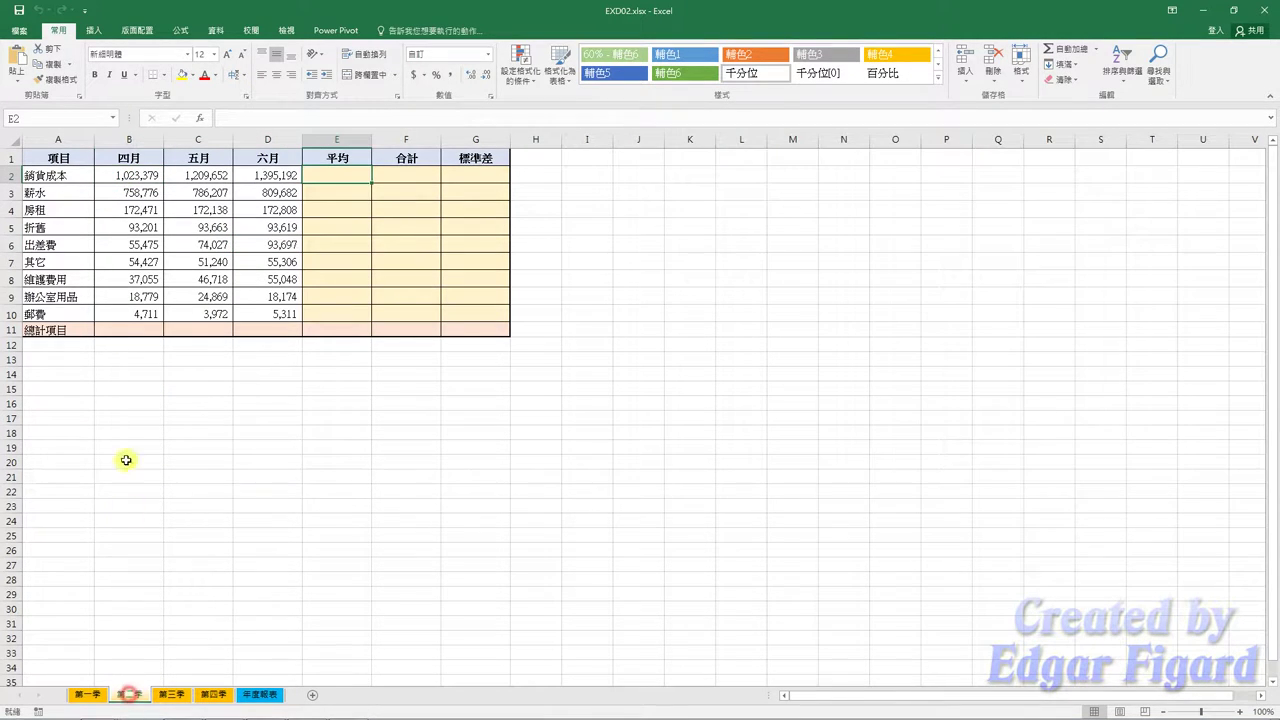
{"action": "left_click", "coordinate": [178, 692]}
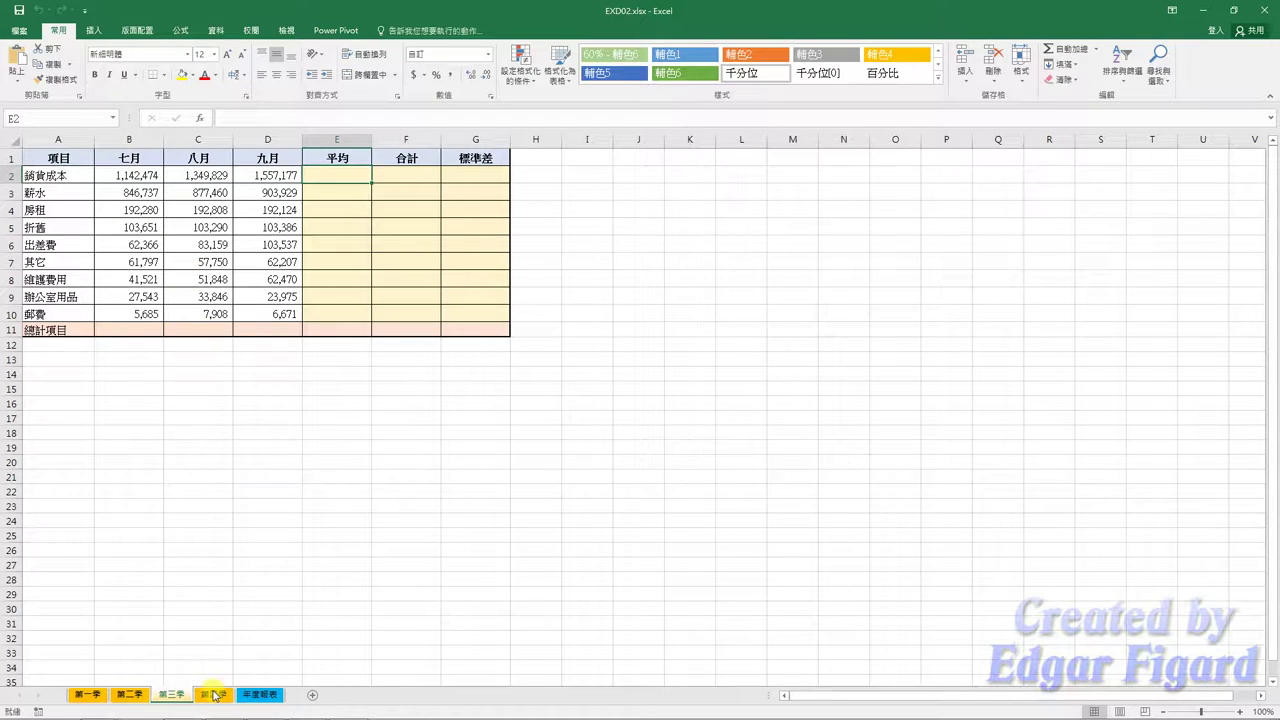
{"action": "left_click", "coordinate": [213, 694]}
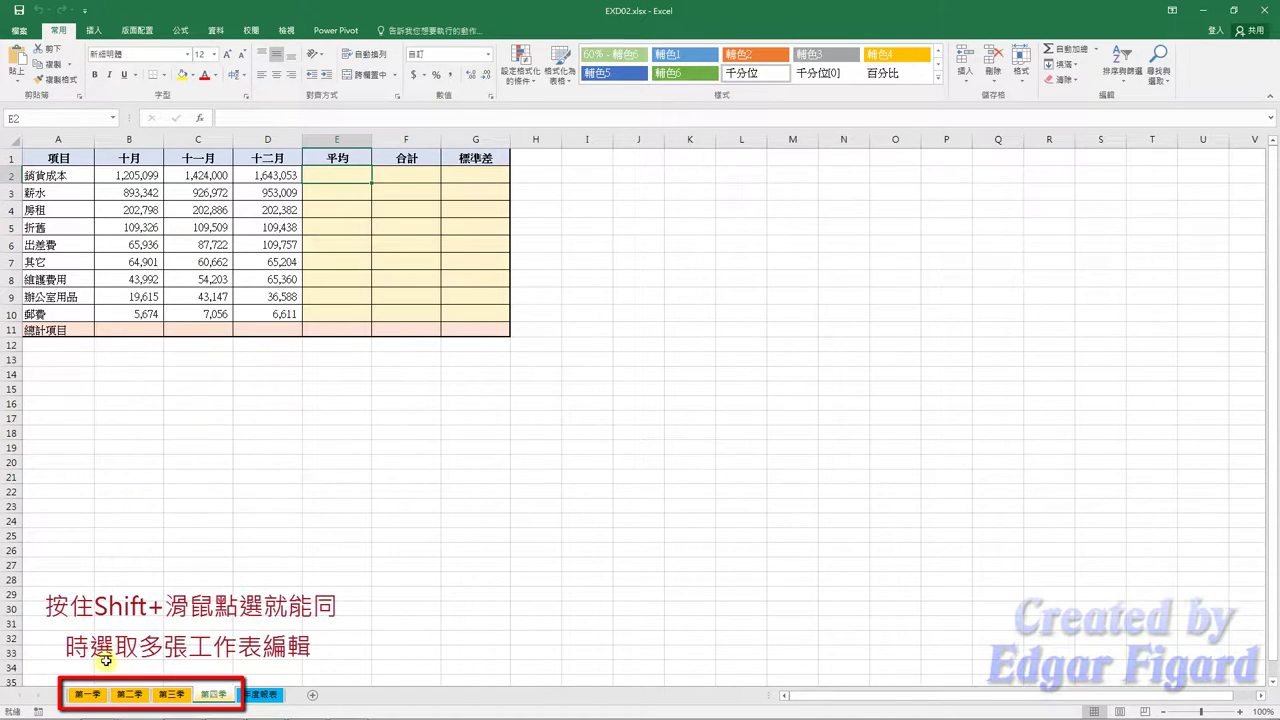
{"action": "left_click", "coordinate": [88, 694]}
{"action": "left_click", "coordinate": [205, 693], "text": "shift"}
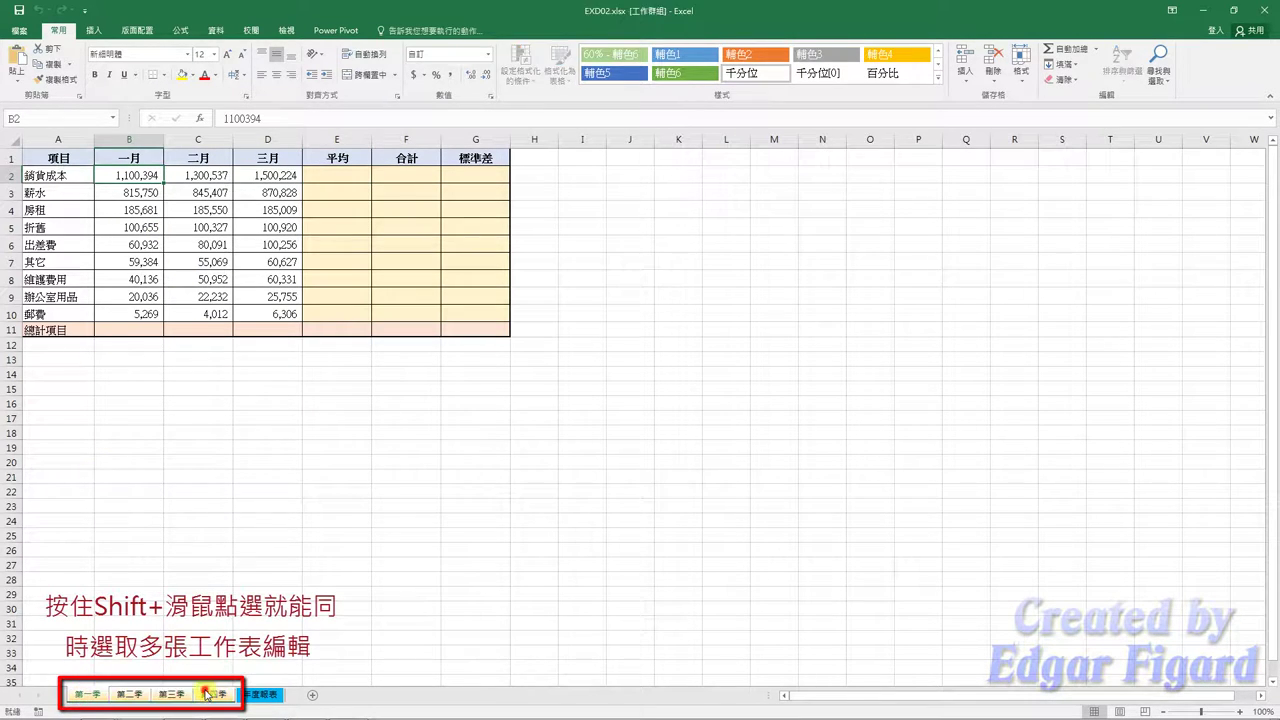
Insert the ROUNDDOWN function into cell I2, found under the 全部 category
{"action": "left_click", "coordinate": [576, 181]}
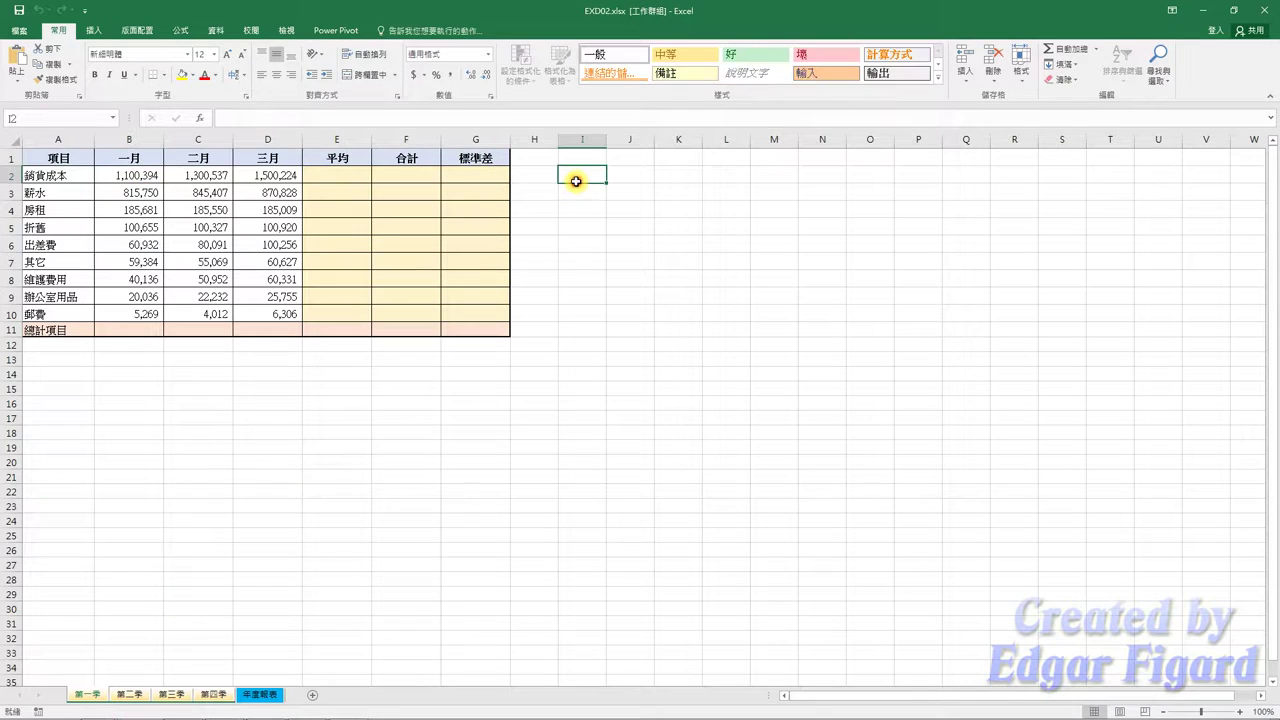
{"action": "left_click", "coordinate": [395, 124]}
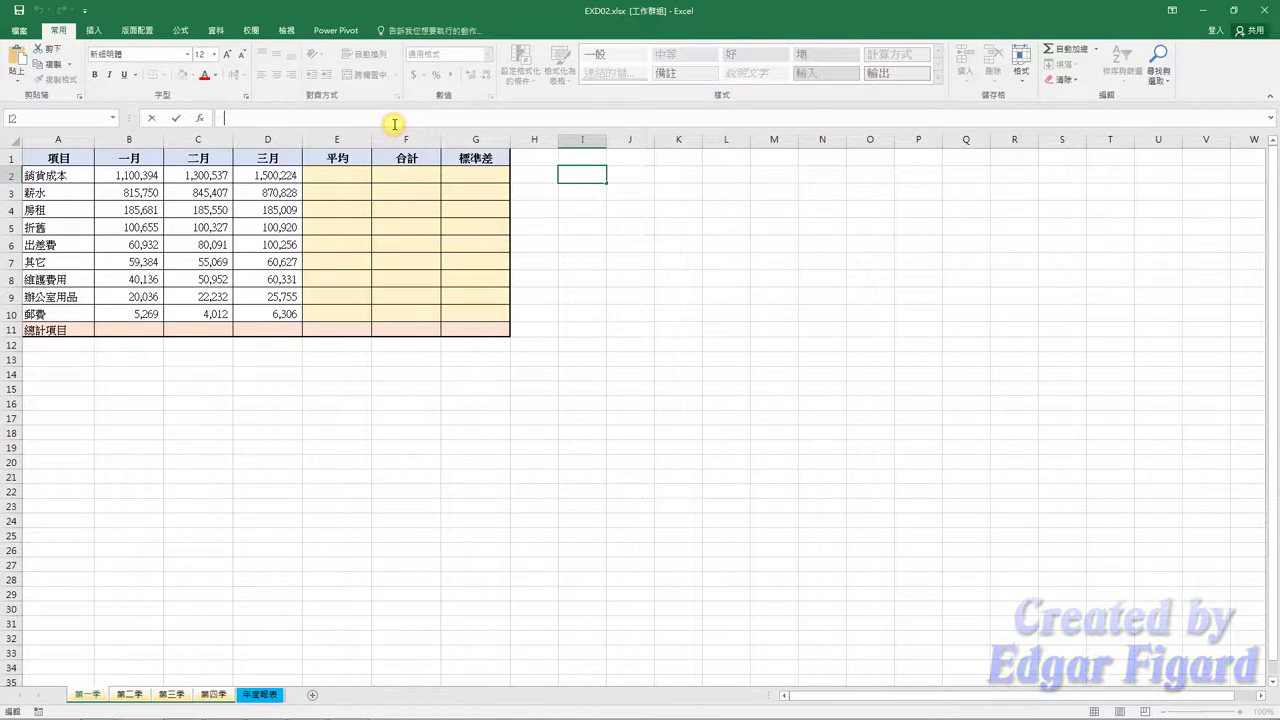
{"action": "type", "text": "="}
{"action": "left_click", "coordinate": [206, 118]}
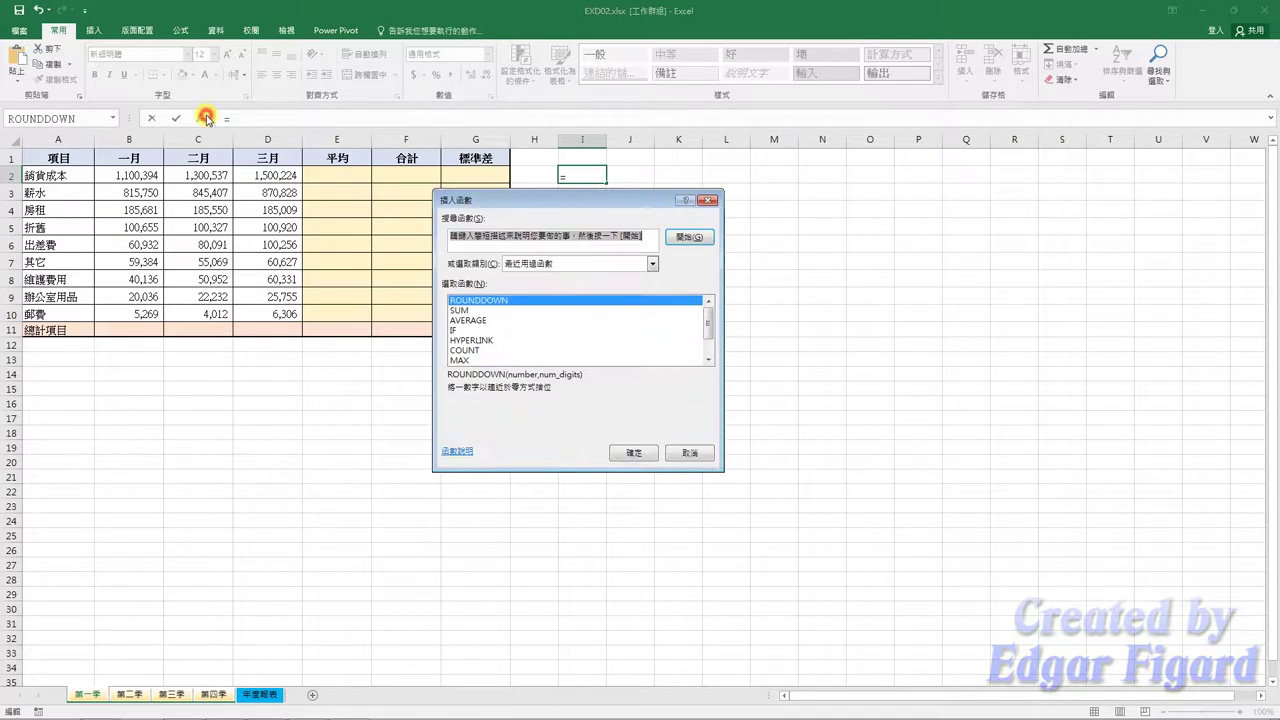
{"action": "left_click", "coordinate": [598, 264]}
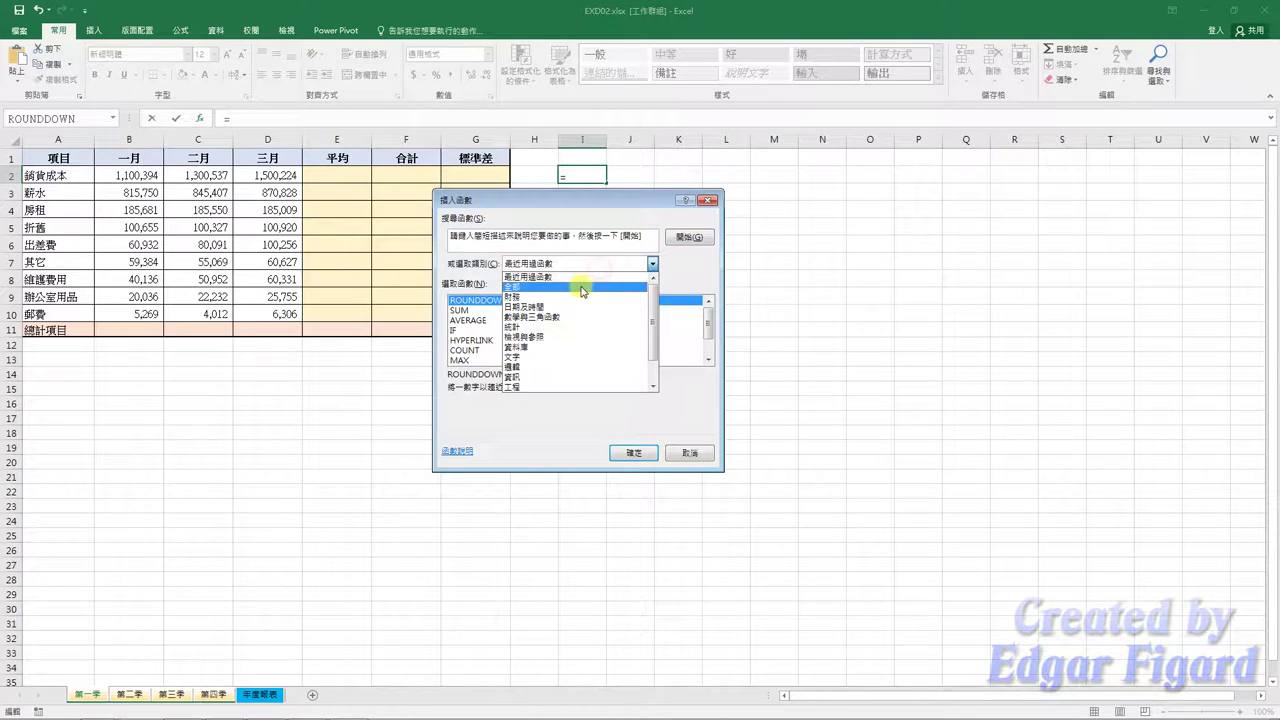
{"action": "left_click", "coordinate": [580, 279]}
{"action": "left_click_drag", "start_coordinate": [704, 316], "coordinate": [715, 345]}
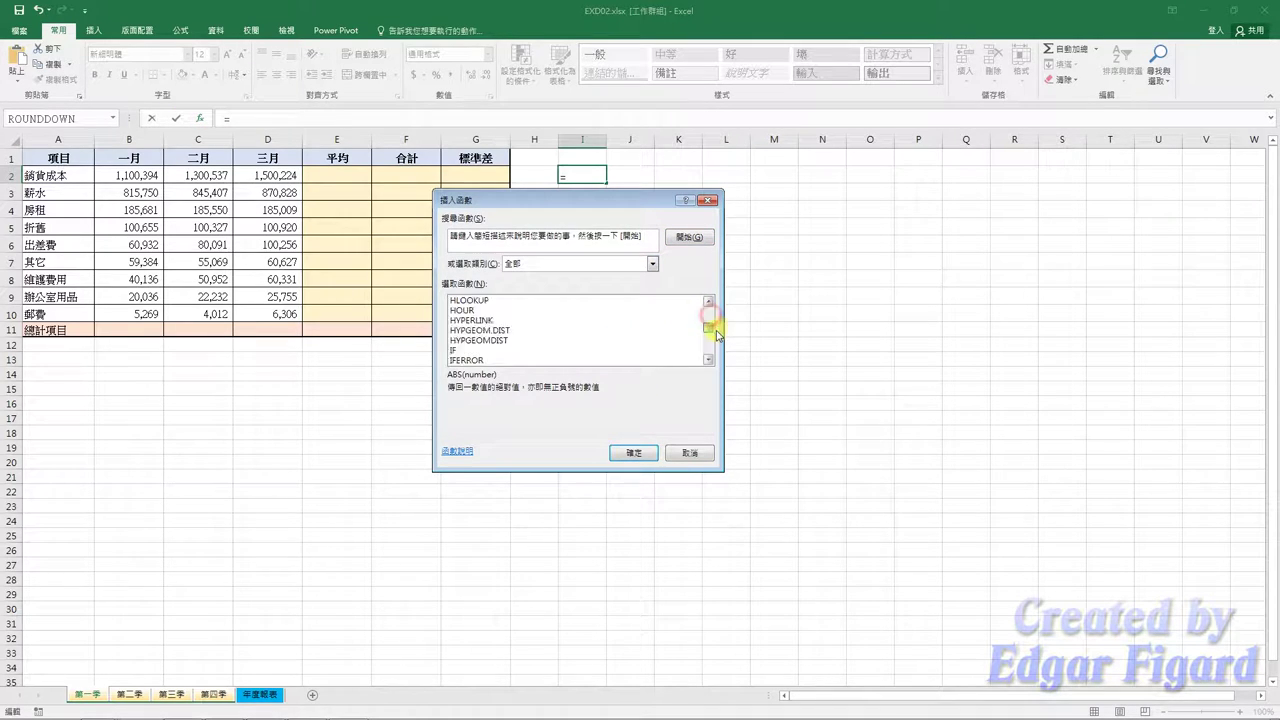
{"action": "left_click", "coordinate": [658, 330]}
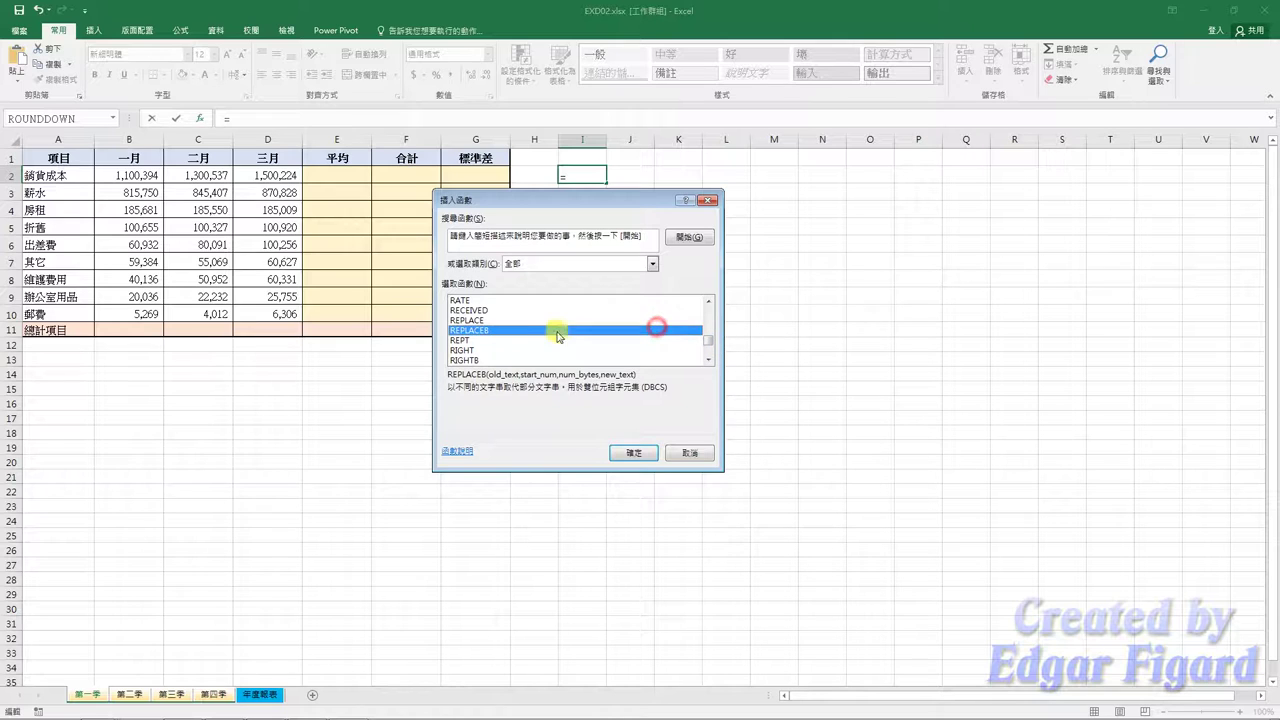
{"action": "scroll", "coordinate": [540, 331], "scroll_direction": "down", "scroll_amount": 2}
{"action": "left_click", "coordinate": [503, 330]}
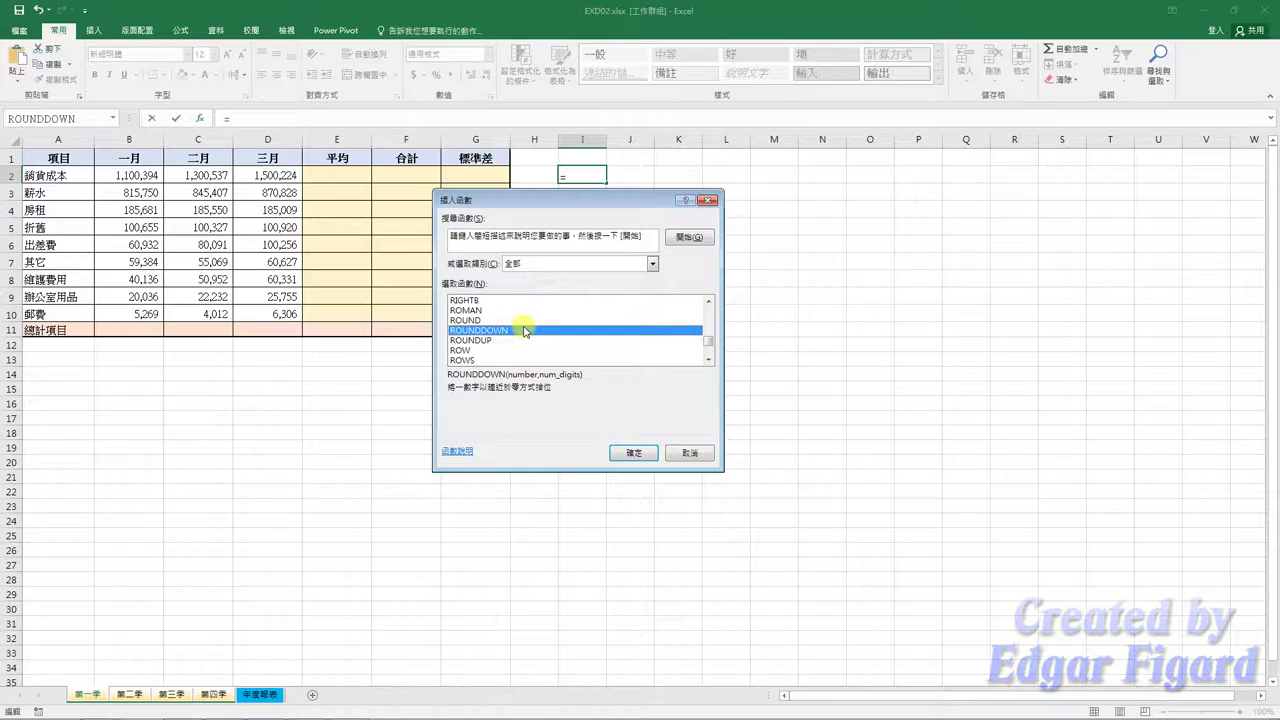
{"action": "left_click", "coordinate": [625, 455]}
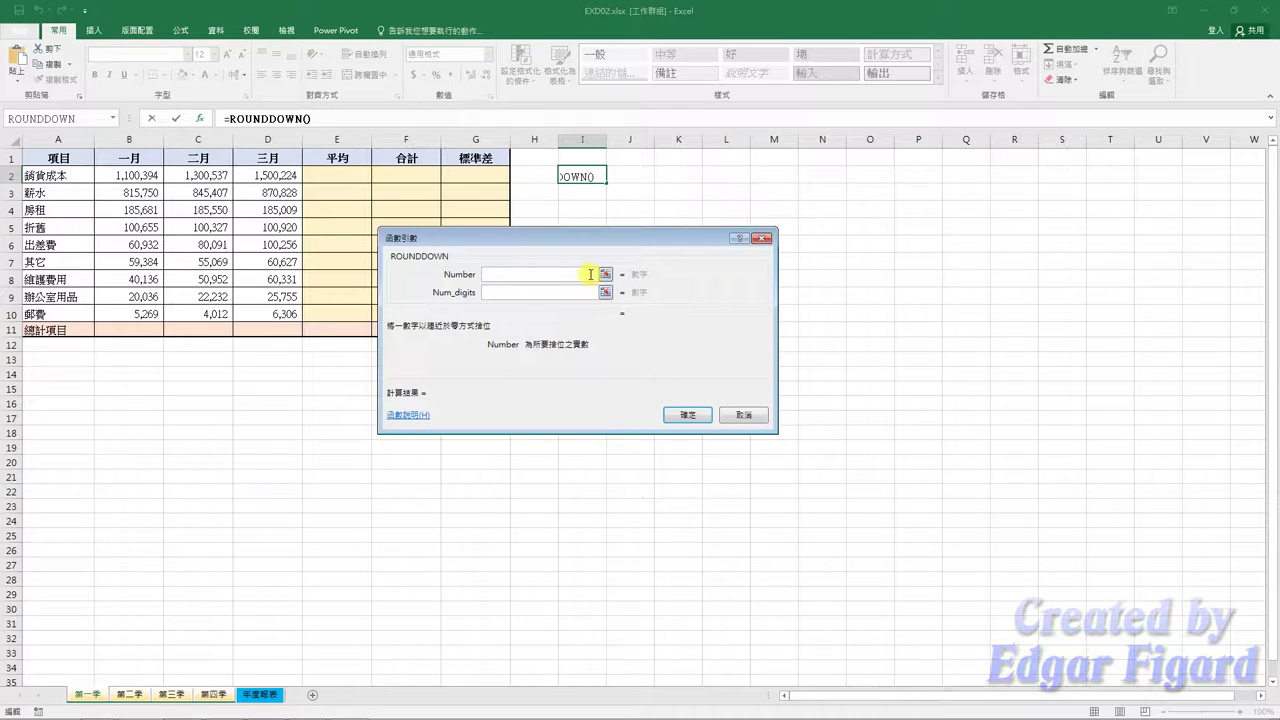
Set ROUNDDOWN's Number to B2 and Num_digits to -3
{"action": "left_click", "coordinate": [603, 274]}
{"action": "left_click", "coordinate": [140, 175]}
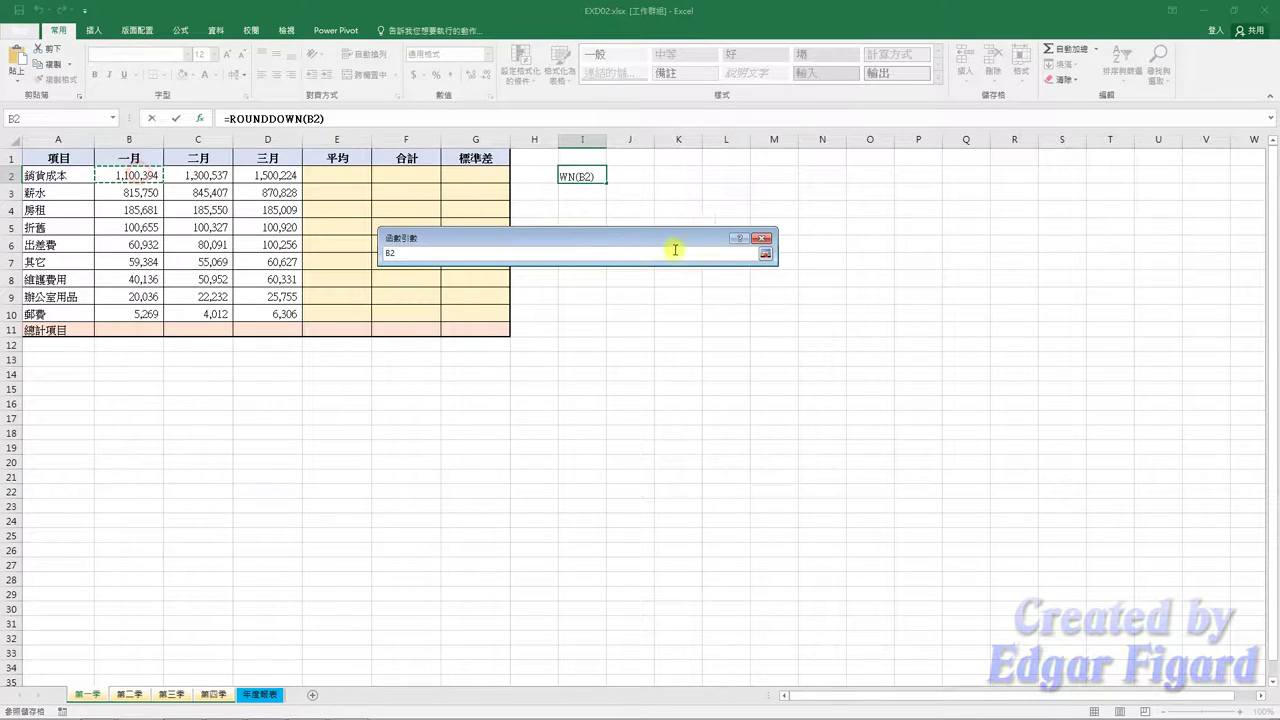
{"action": "left_click", "coordinate": [765, 256]}
{"action": "left_click", "coordinate": [550, 299]}
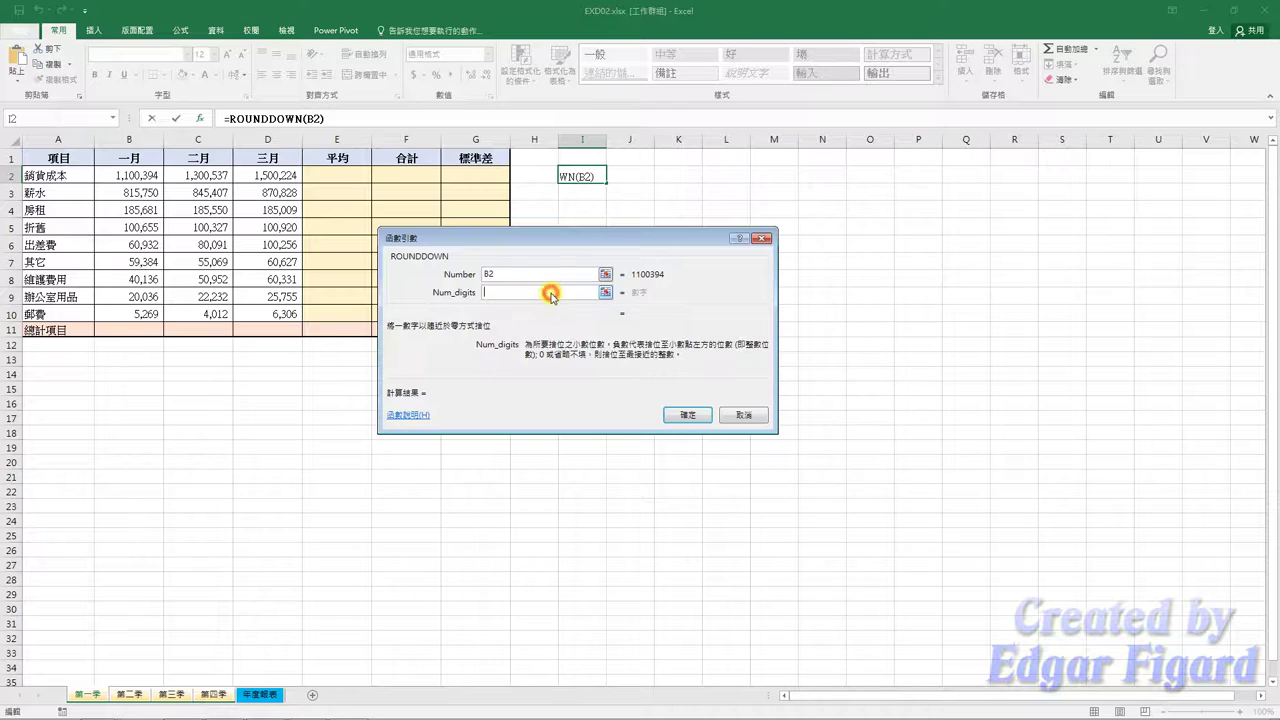
{"action": "type", "text": "-3"}
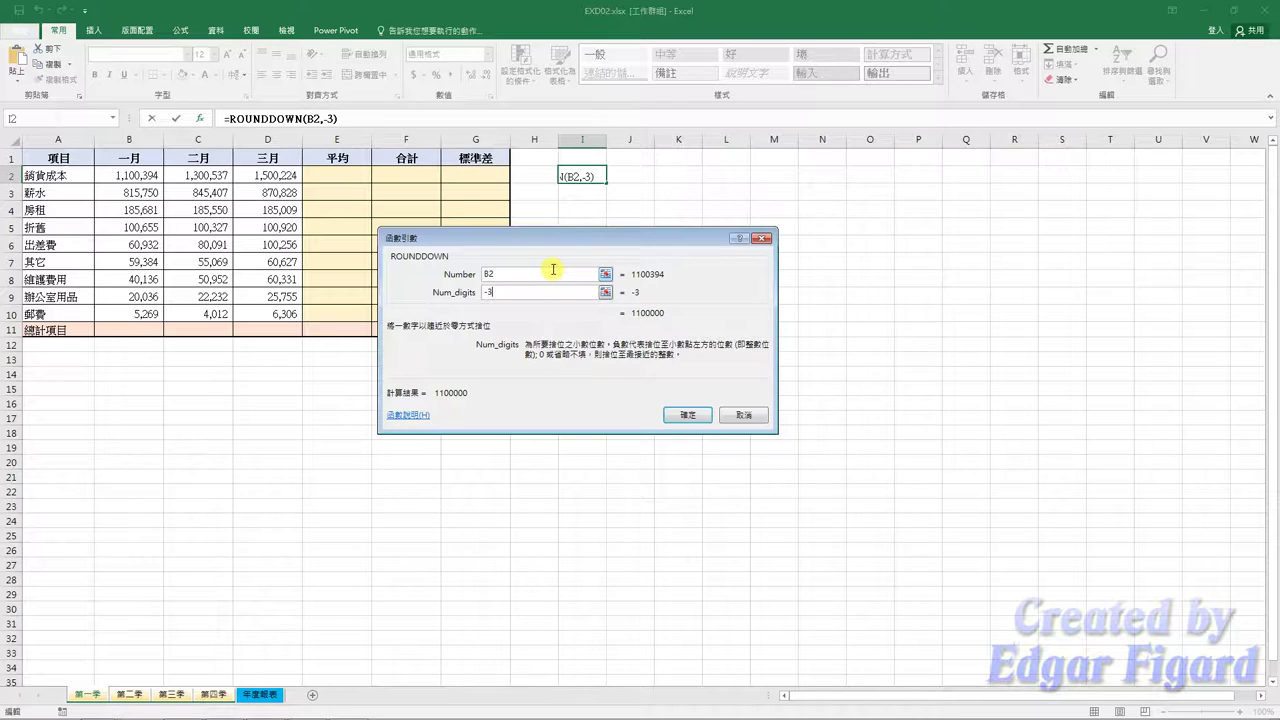
Finish =ROUNDDOWN(B2,-3) in I2 and fill it across to K2 and down to row 10
{"action": "left_click", "coordinate": [685, 416]}
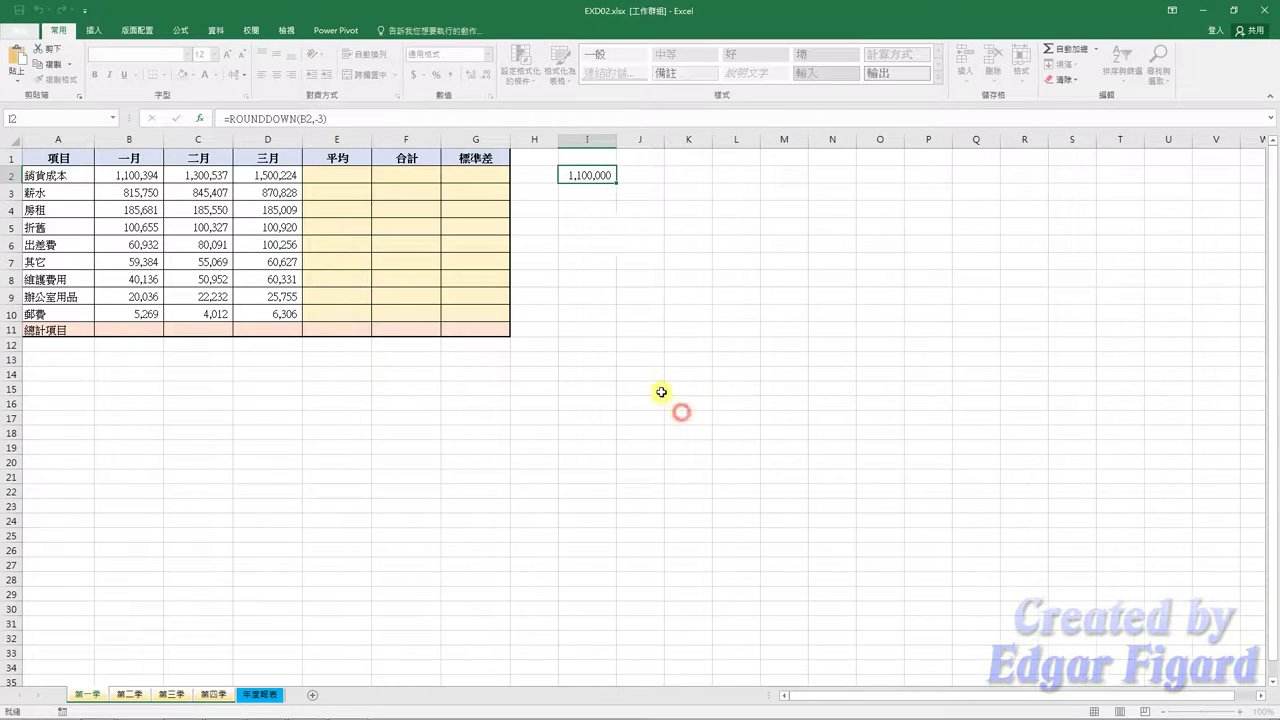
{"action": "left_click_drag", "start_coordinate": [383, 119], "coordinate": [226, 119]}
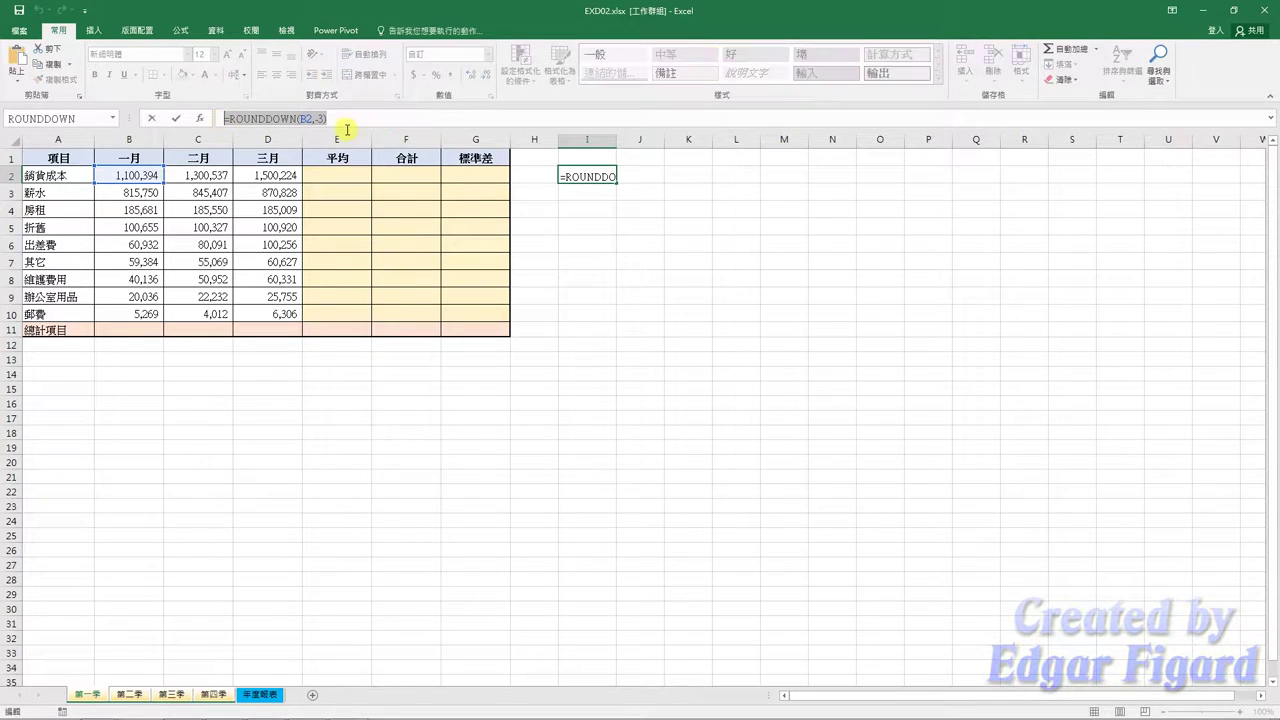
{"action": "key", "text": "Escape"}
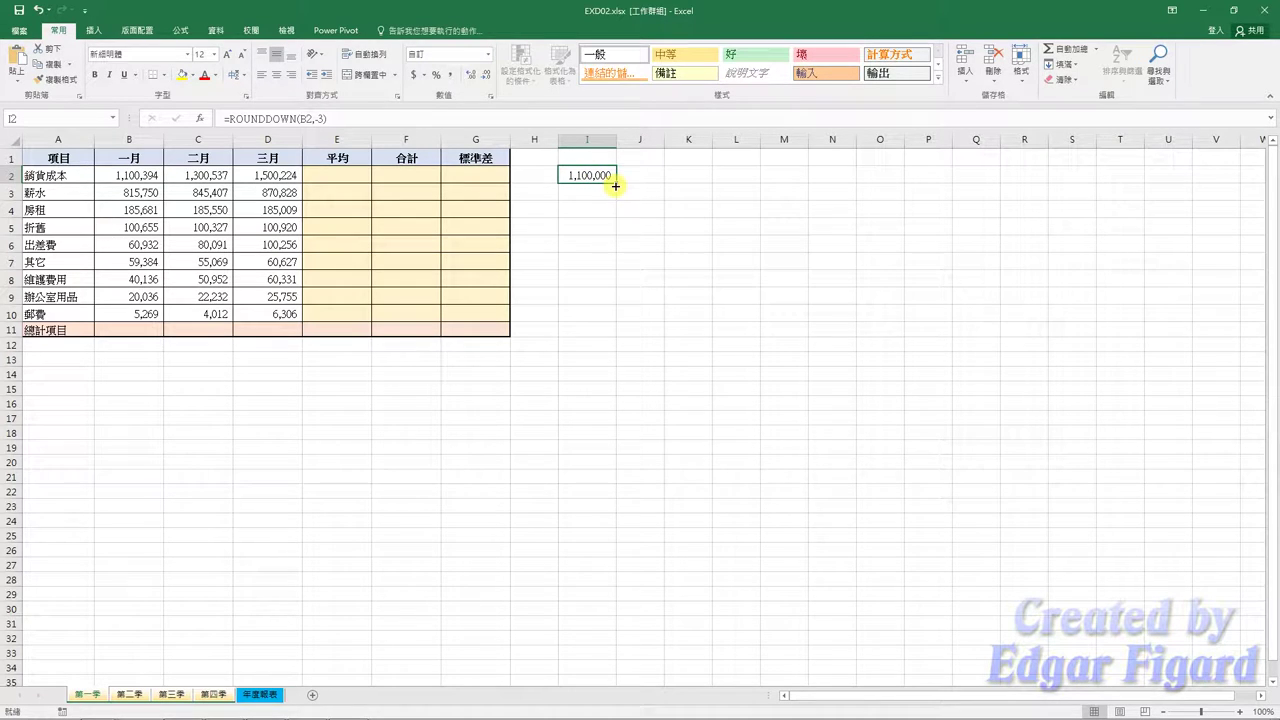
{"action": "left_click_drag", "start_coordinate": [615, 181], "coordinate": [711, 179]}
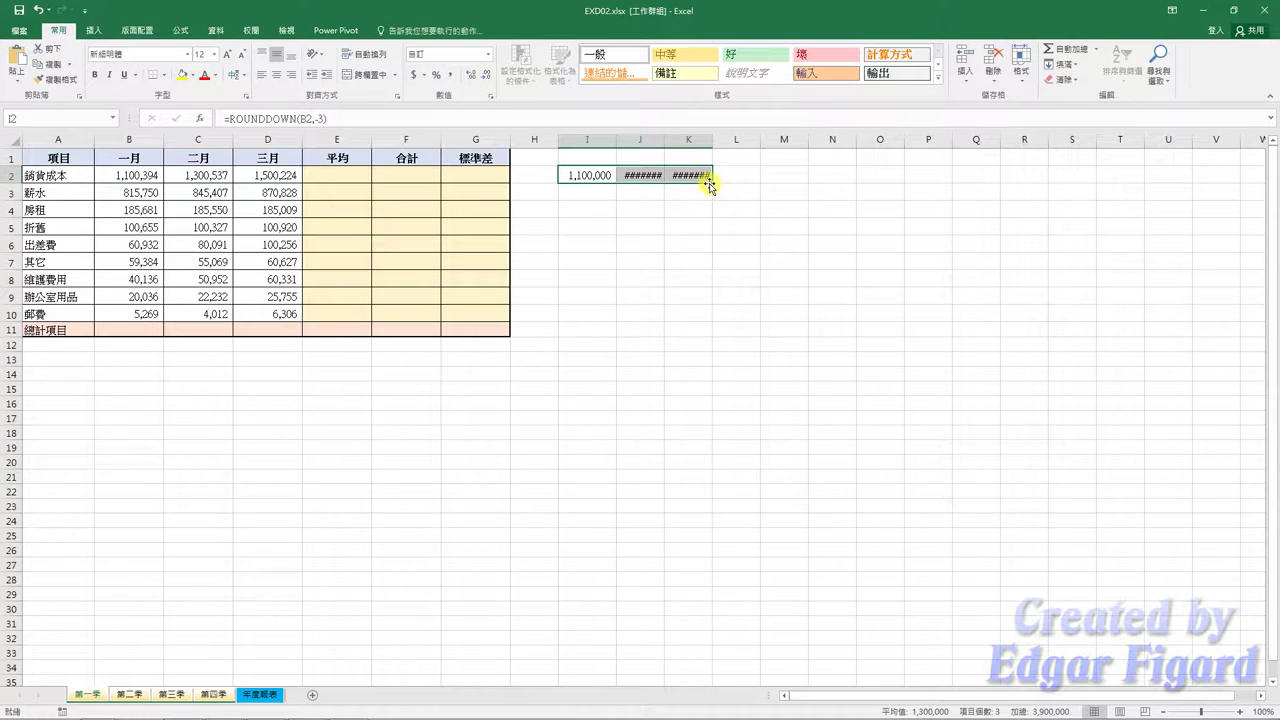
{"action": "left_click_drag", "start_coordinate": [711, 181], "coordinate": [708, 320]}
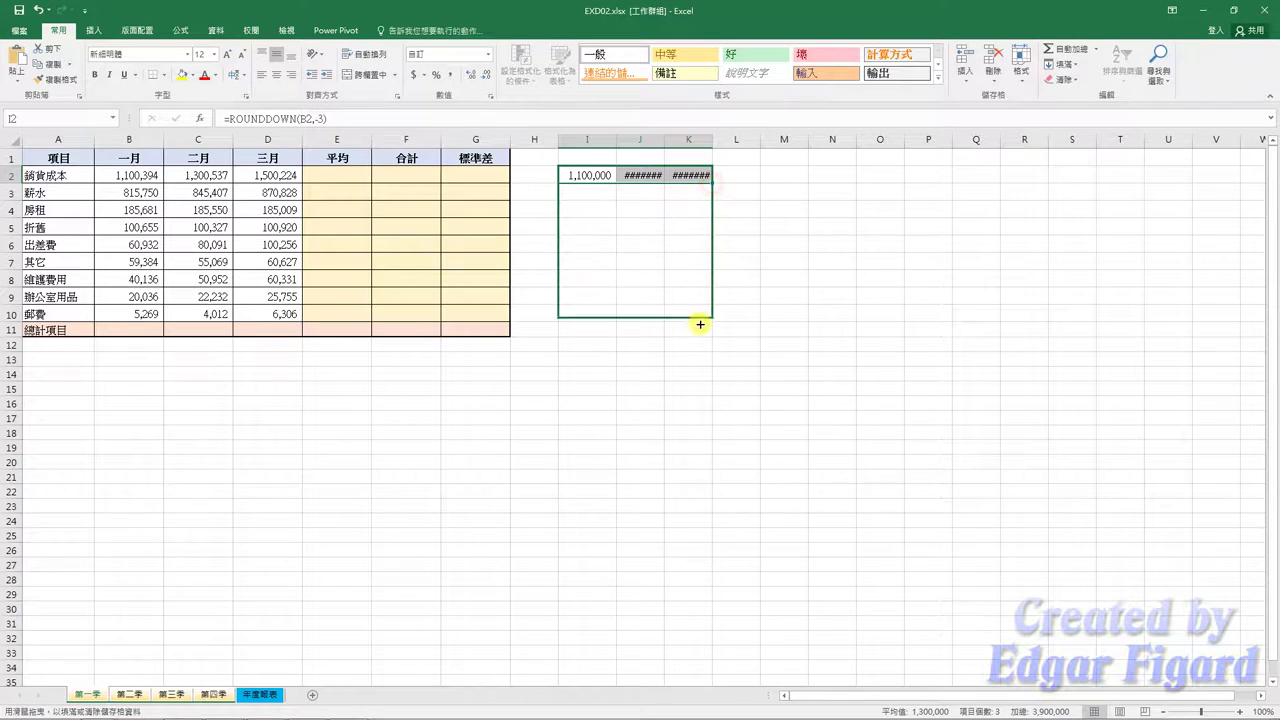
Autofit columns J and K, then copy the rounded block I2:K10
{"action": "left_click_drag", "start_coordinate": [637, 135], "coordinate": [689, 137]}
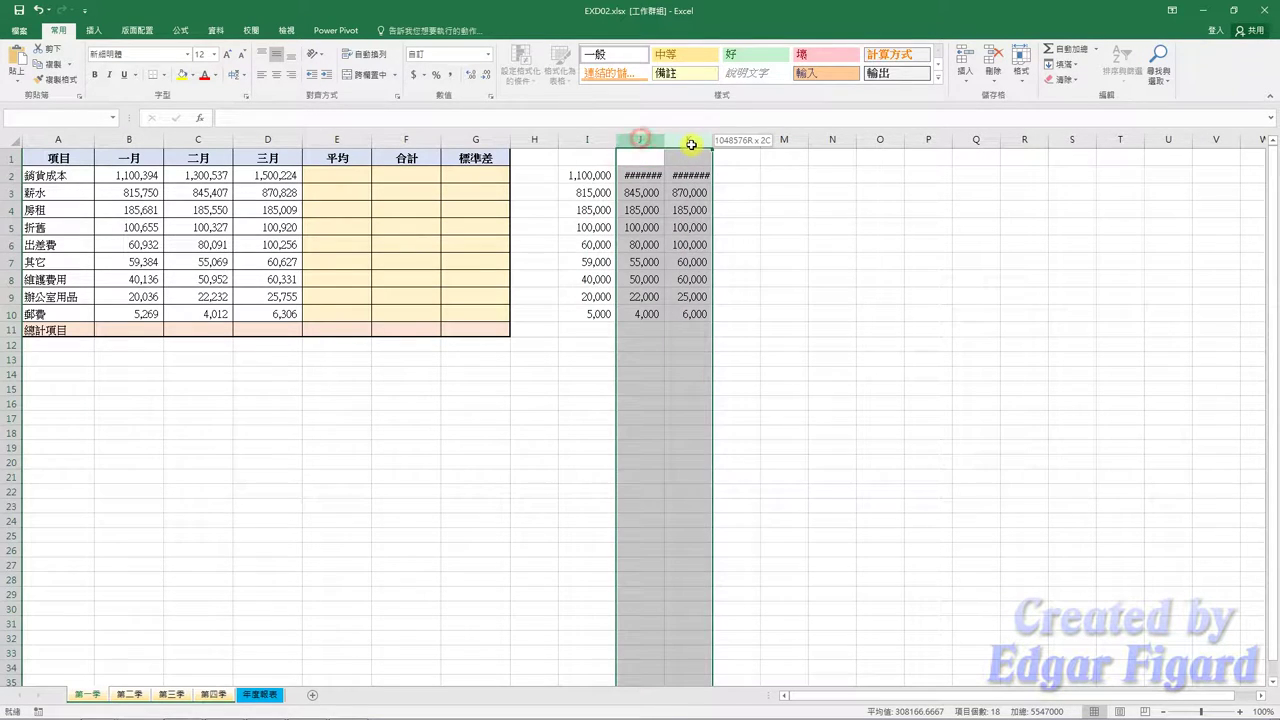
{"action": "double_click", "coordinate": [664, 137]}
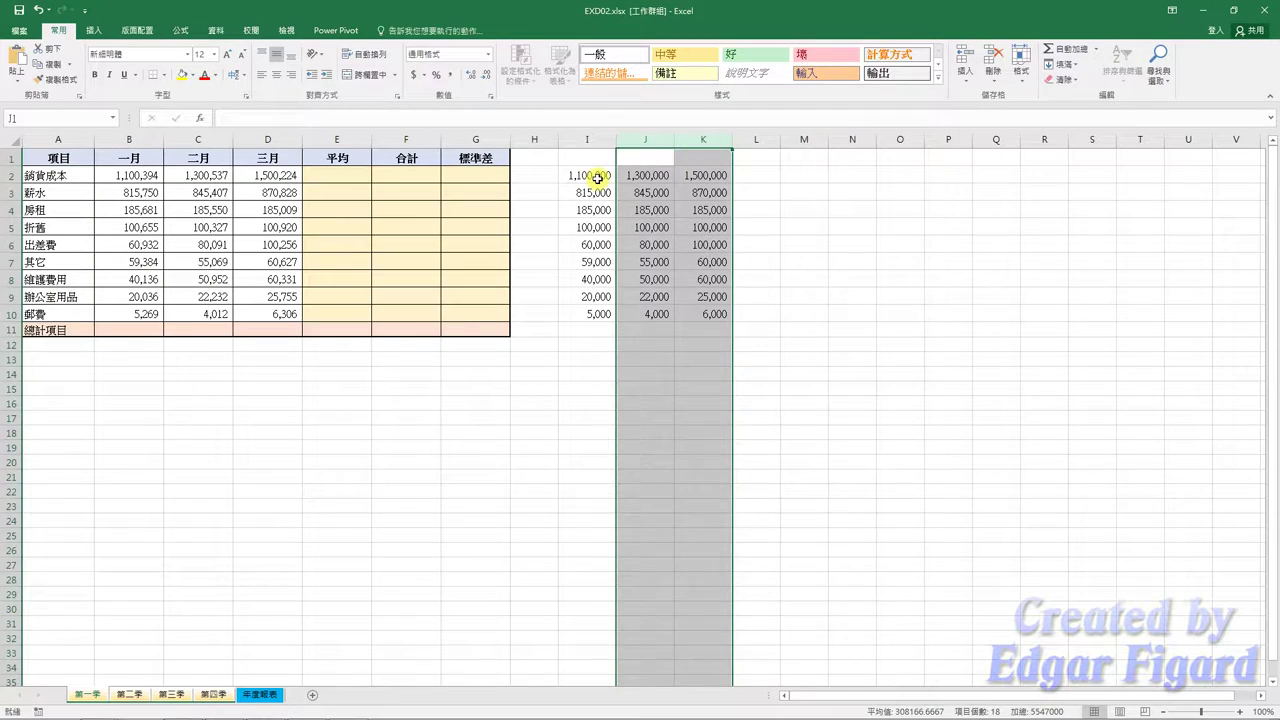
{"action": "left_click_drag", "start_coordinate": [597, 177], "coordinate": [699, 308]}
{"action": "key", "text": "ctrl+c"}
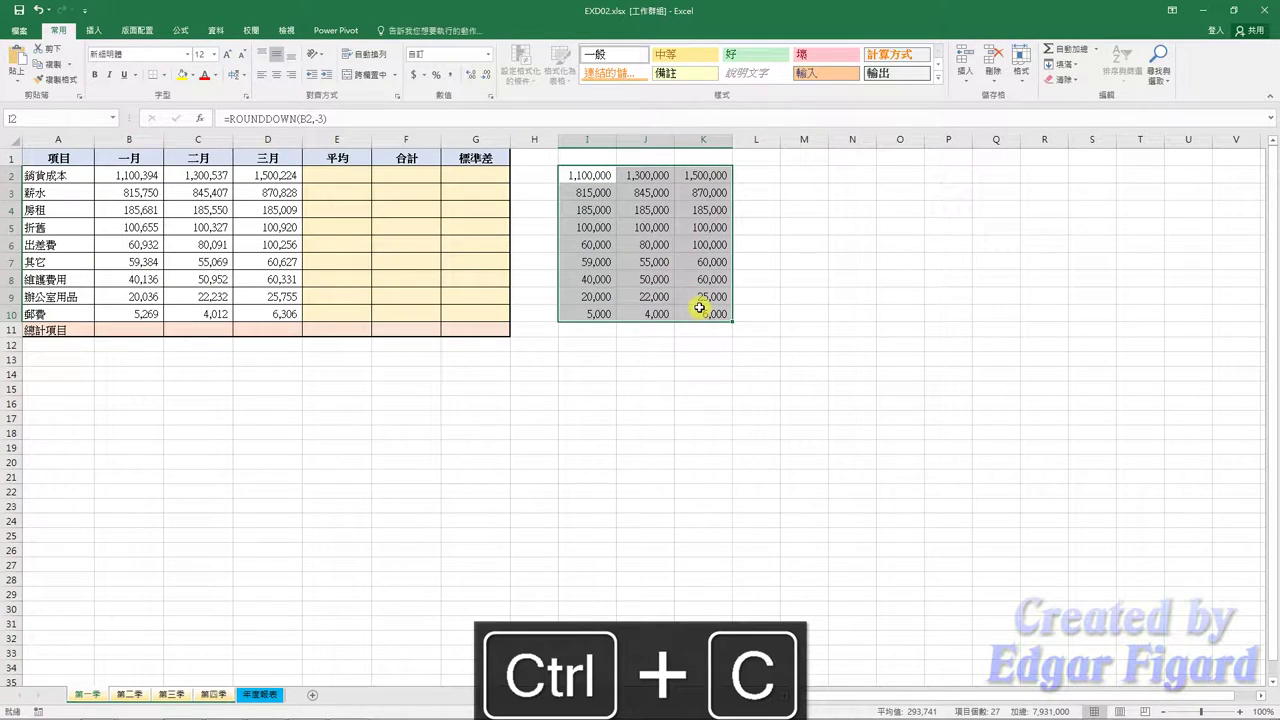
Paste the rounded figures into B2:D10 as values only, then clear I2:K10
{"action": "right_click", "coordinate": [145, 176]}
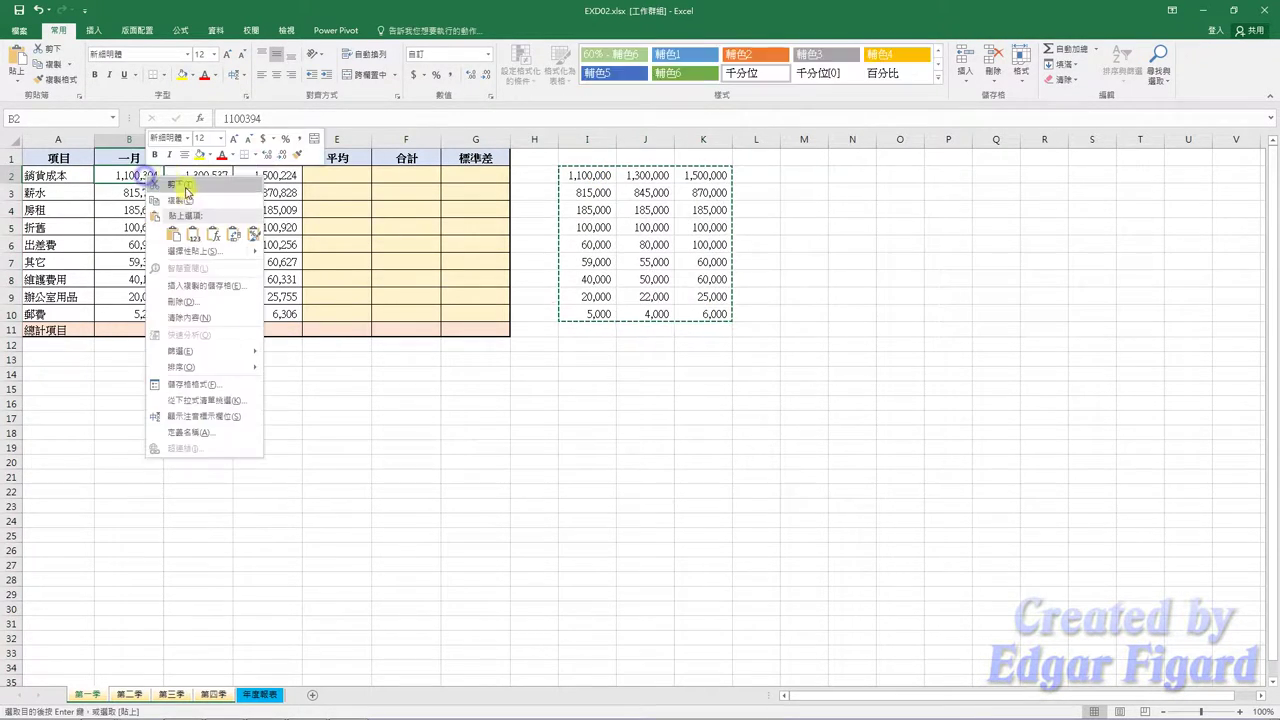
{"action": "left_click", "coordinate": [196, 255]}
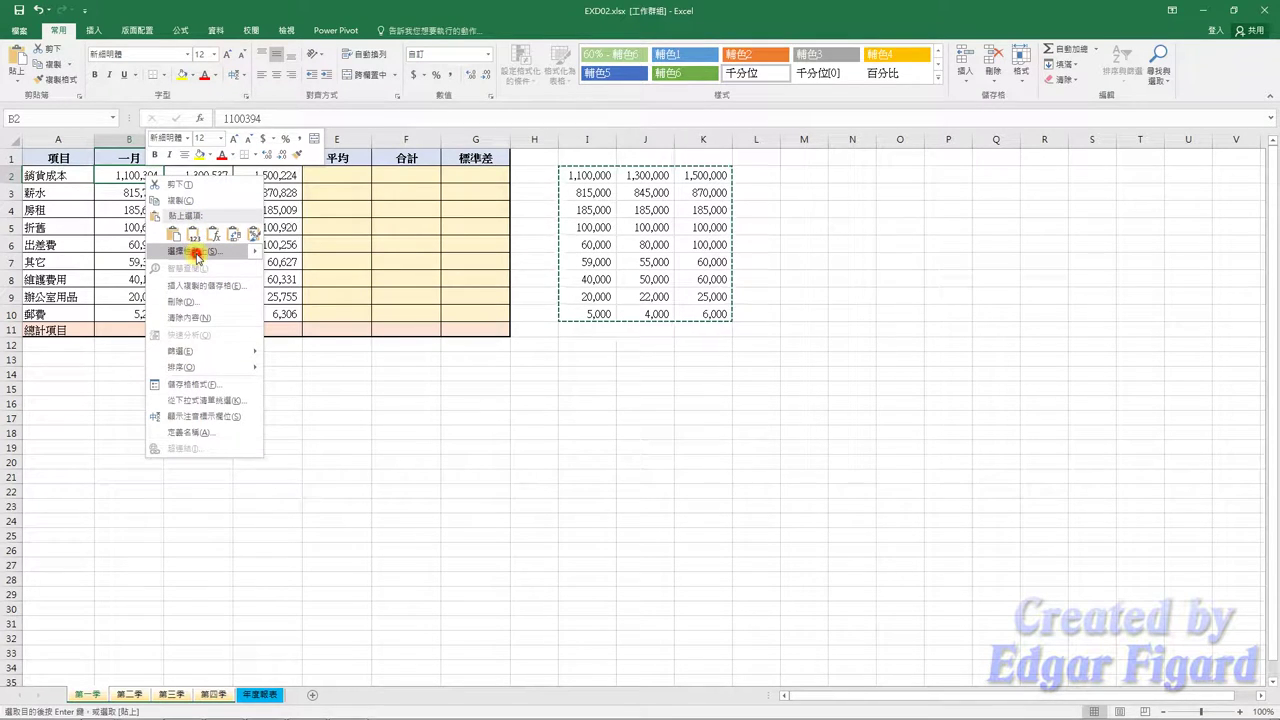
{"action": "left_click", "coordinate": [113, 193]}
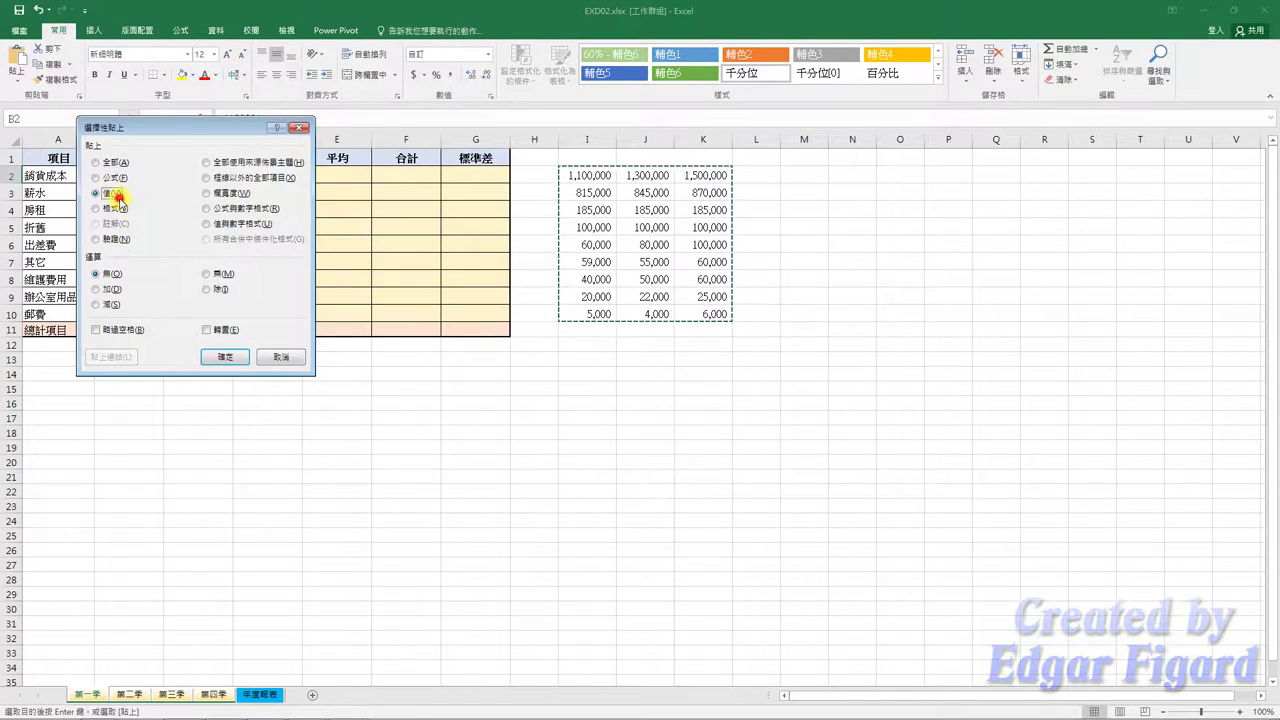
{"action": "left_click", "coordinate": [222, 354]}
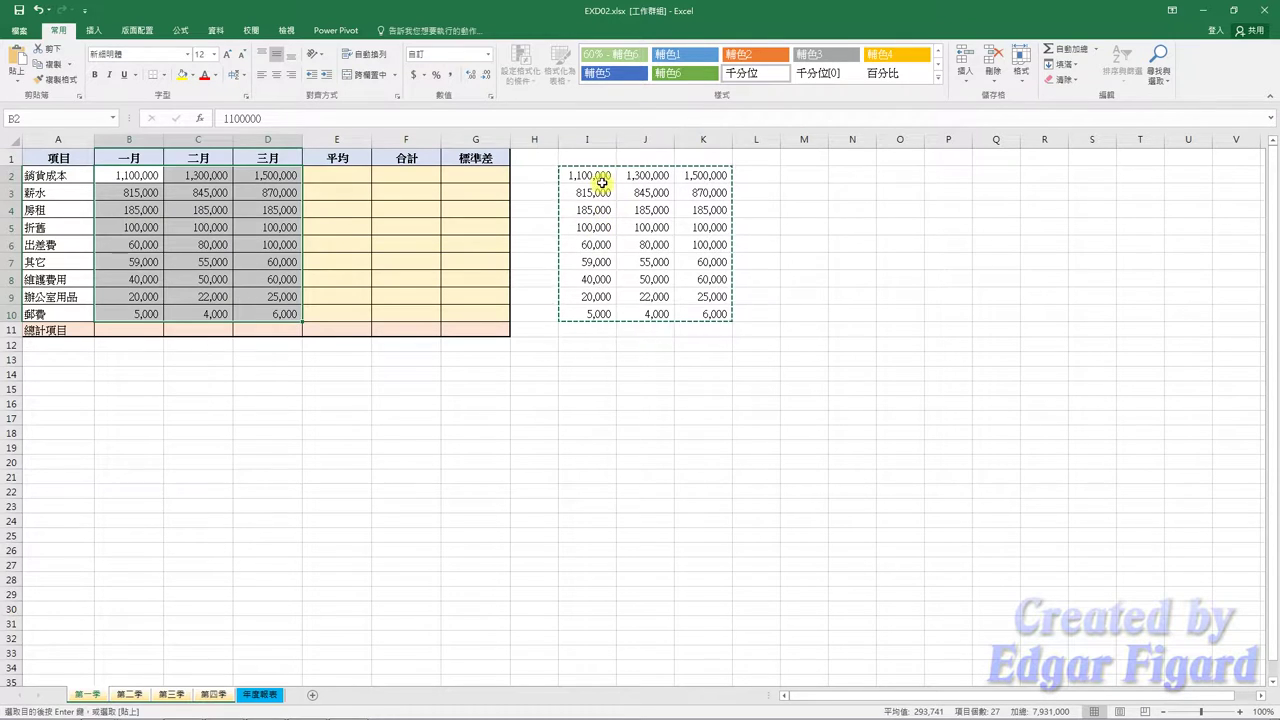
{"action": "left_click_drag", "start_coordinate": [602, 182], "coordinate": [708, 305]}
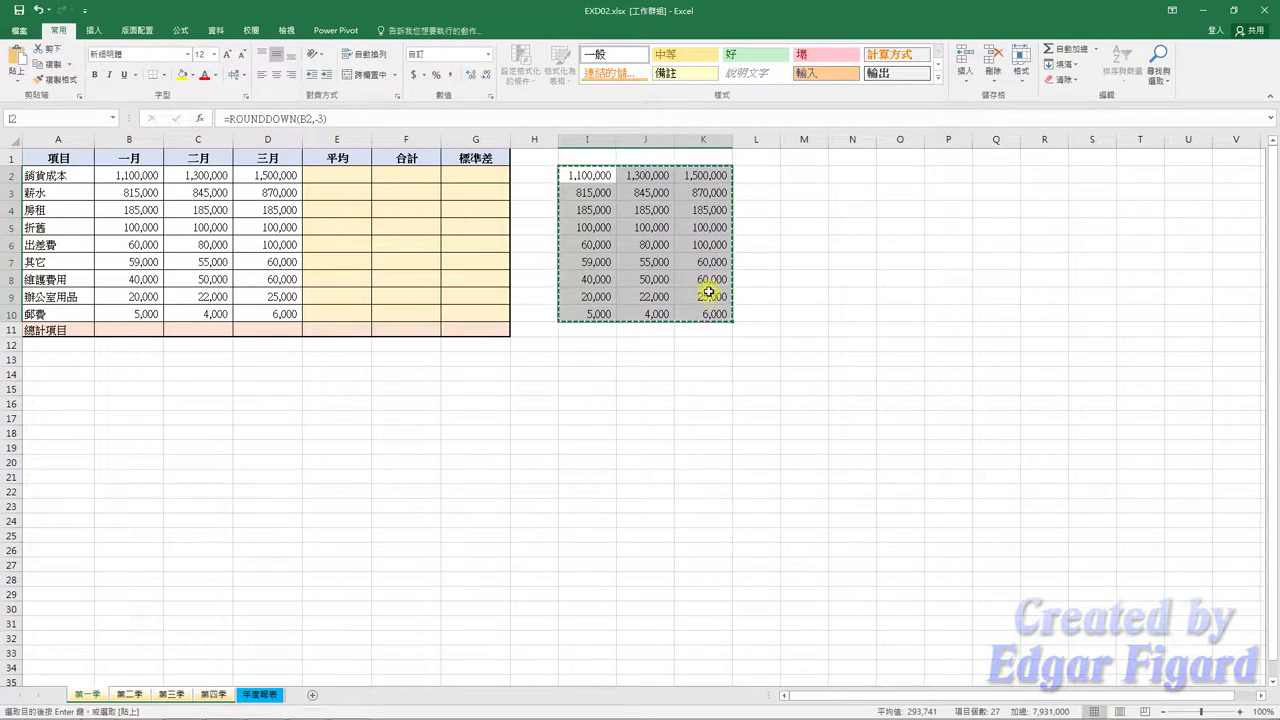
{"action": "key", "text": "Delete"}
AutoSum B2:D10 into row 11 to total each month
{"action": "left_click_drag", "start_coordinate": [148, 182], "coordinate": [290, 329]}
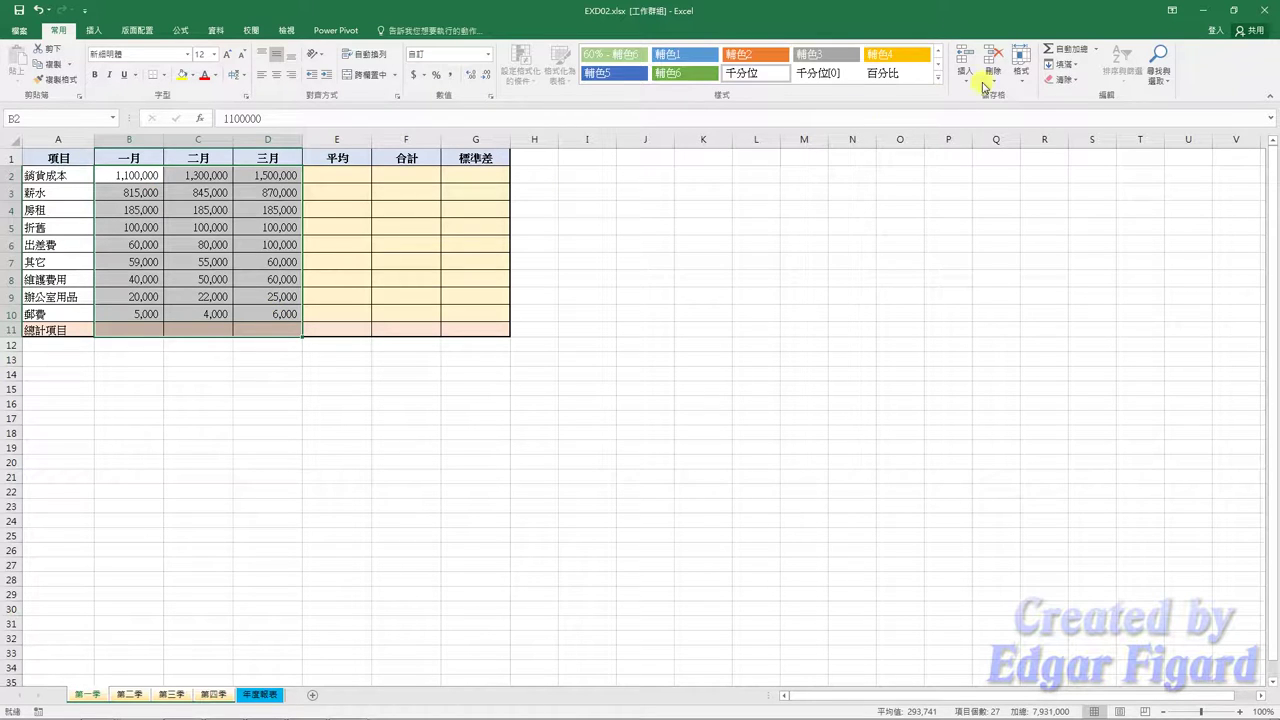
{"action": "left_click", "coordinate": [1097, 48]}
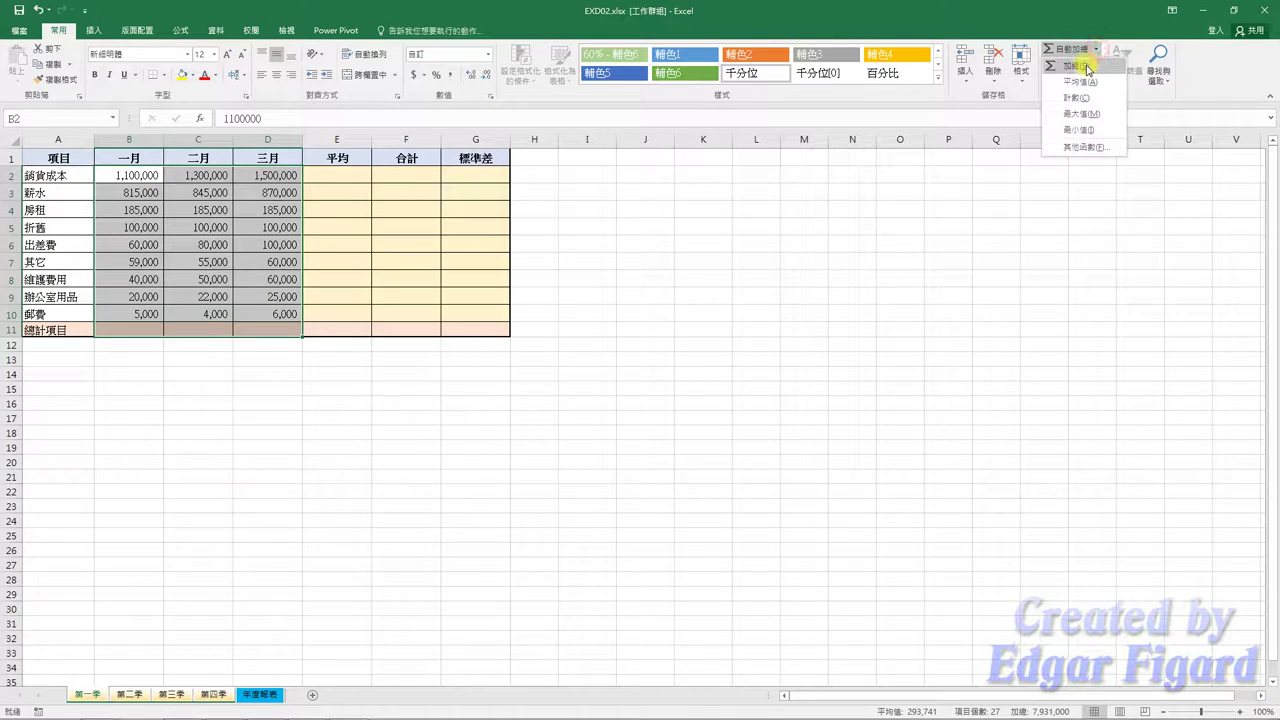
{"action": "left_click", "coordinate": [1089, 66]}
Fill E2:E10 with each expense's AutoSum average across the three months
{"action": "left_click_drag", "start_coordinate": [151, 179], "coordinate": [361, 314]}
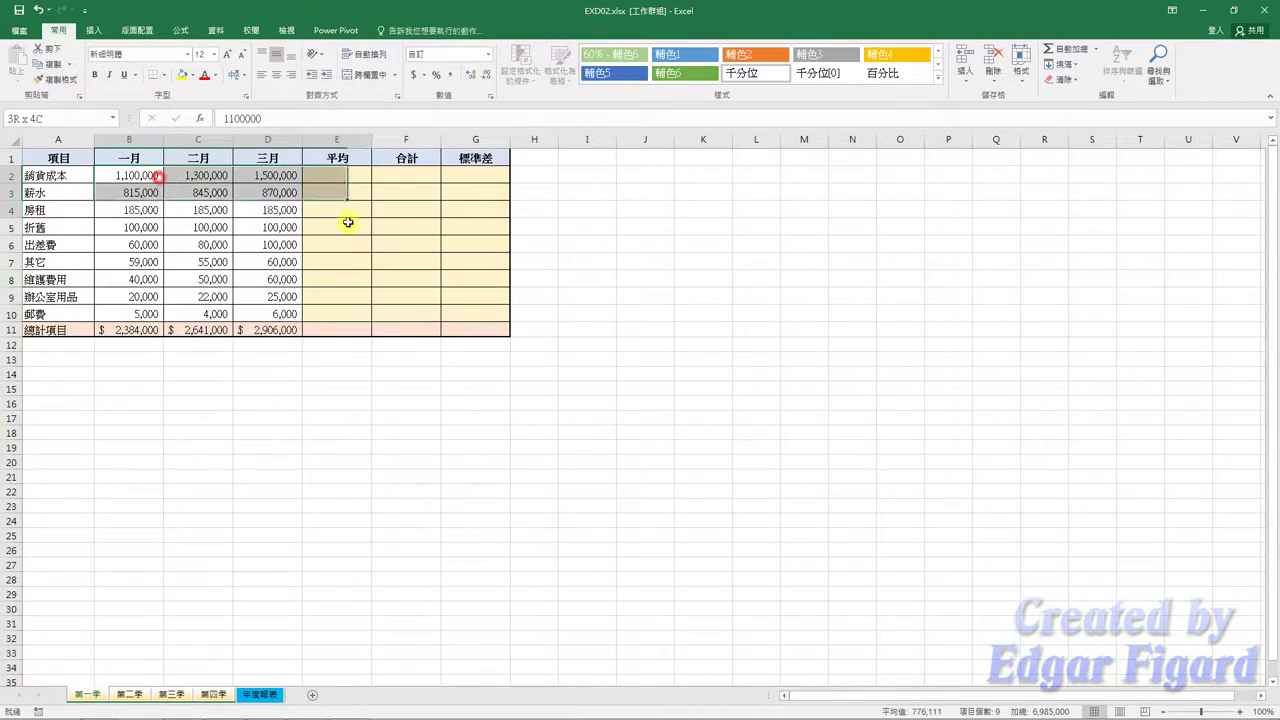
{"action": "left_click", "coordinate": [1097, 48]}
{"action": "left_click", "coordinate": [1076, 88]}
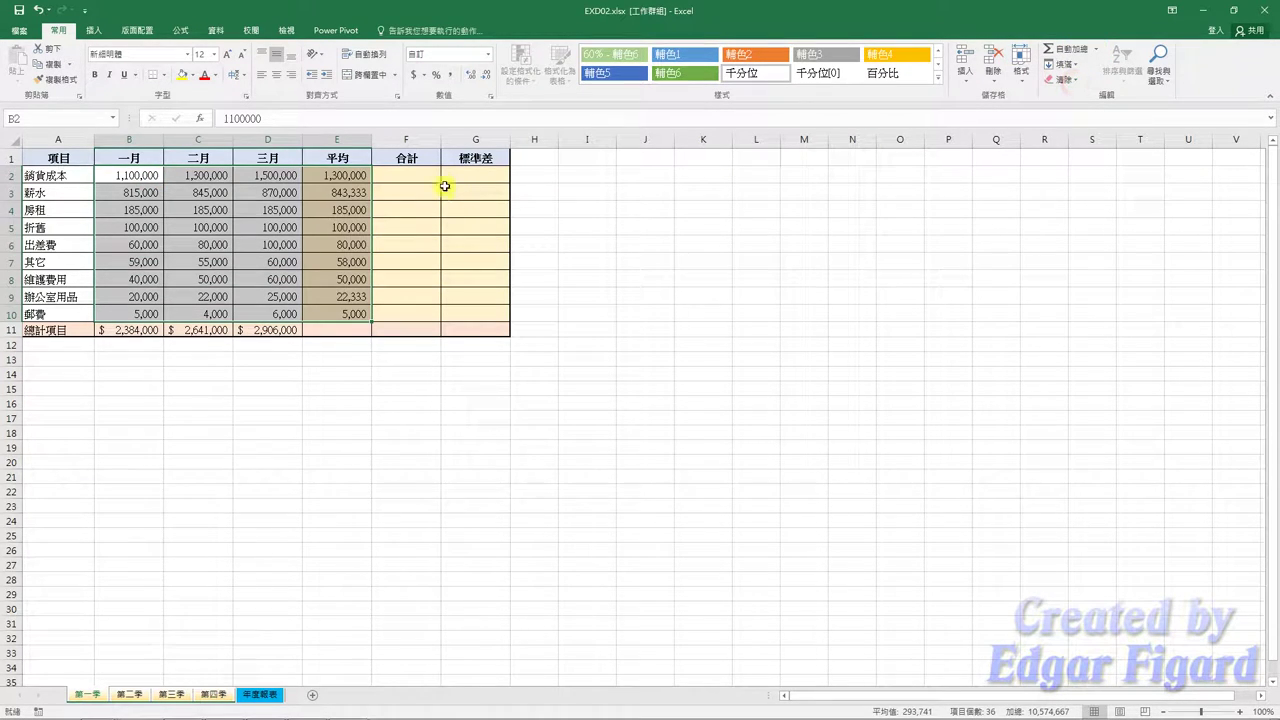
{"action": "left_click", "coordinate": [428, 178]}
Enter =SUM(B2:D2) in F2 and fill it down to F10
{"action": "left_click", "coordinate": [338, 121]}
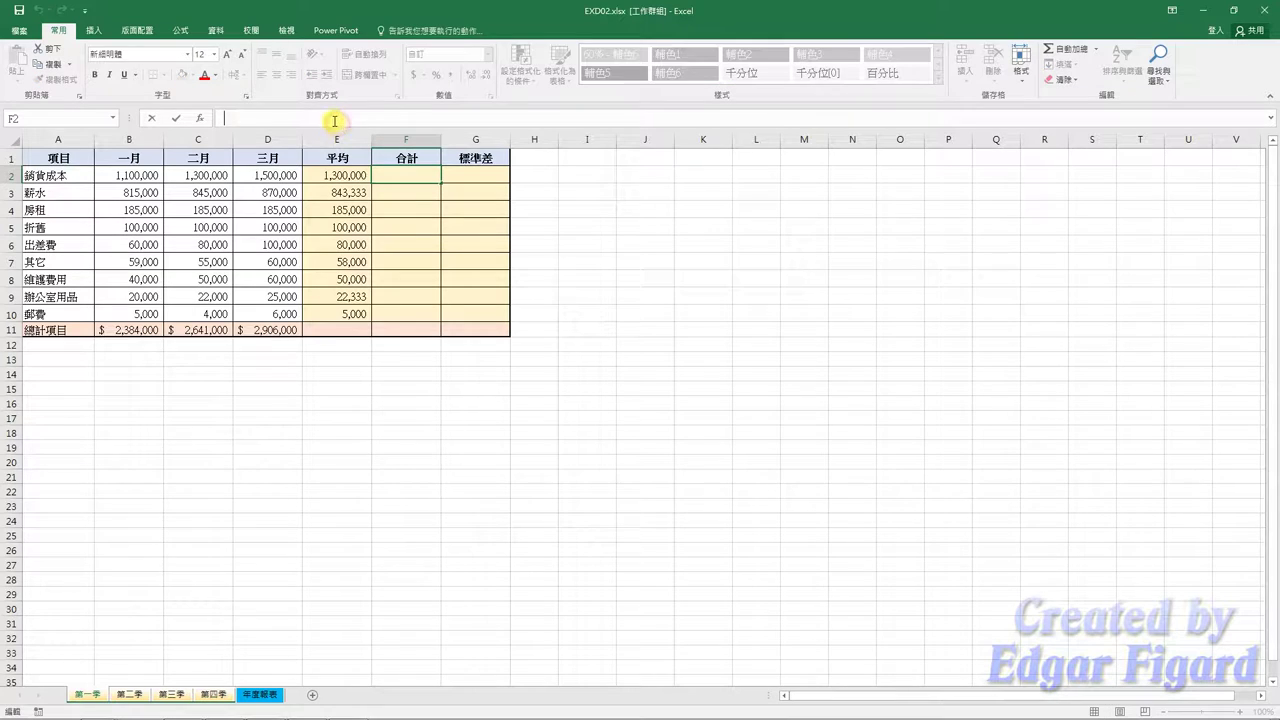
{"action": "type", "text": "=s"}
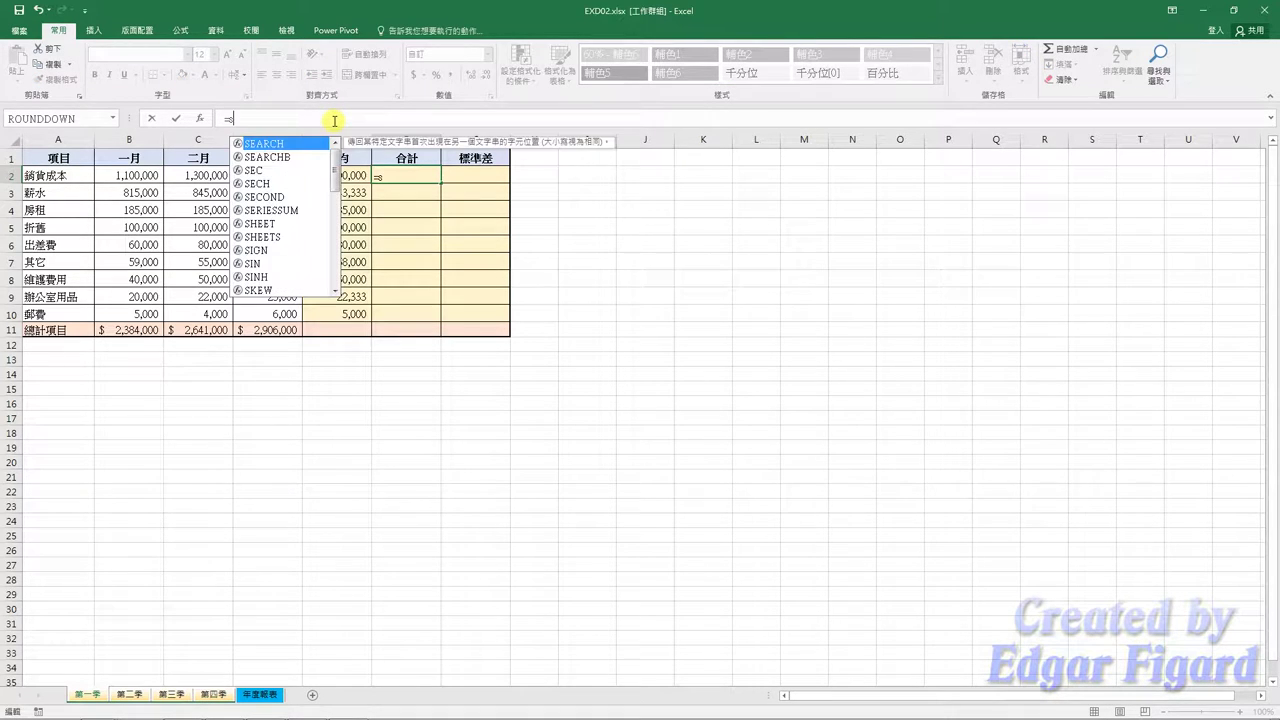
{"action": "type", "text": "um"}
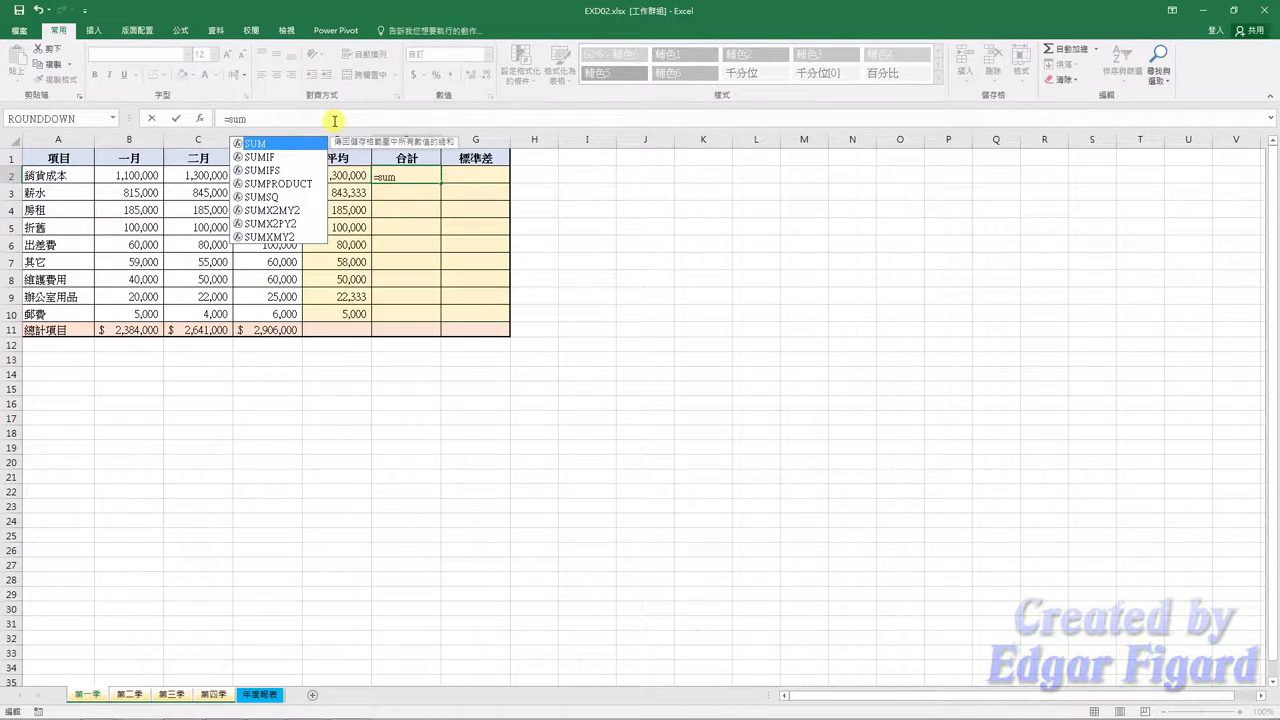
{"action": "type", "text": "("}
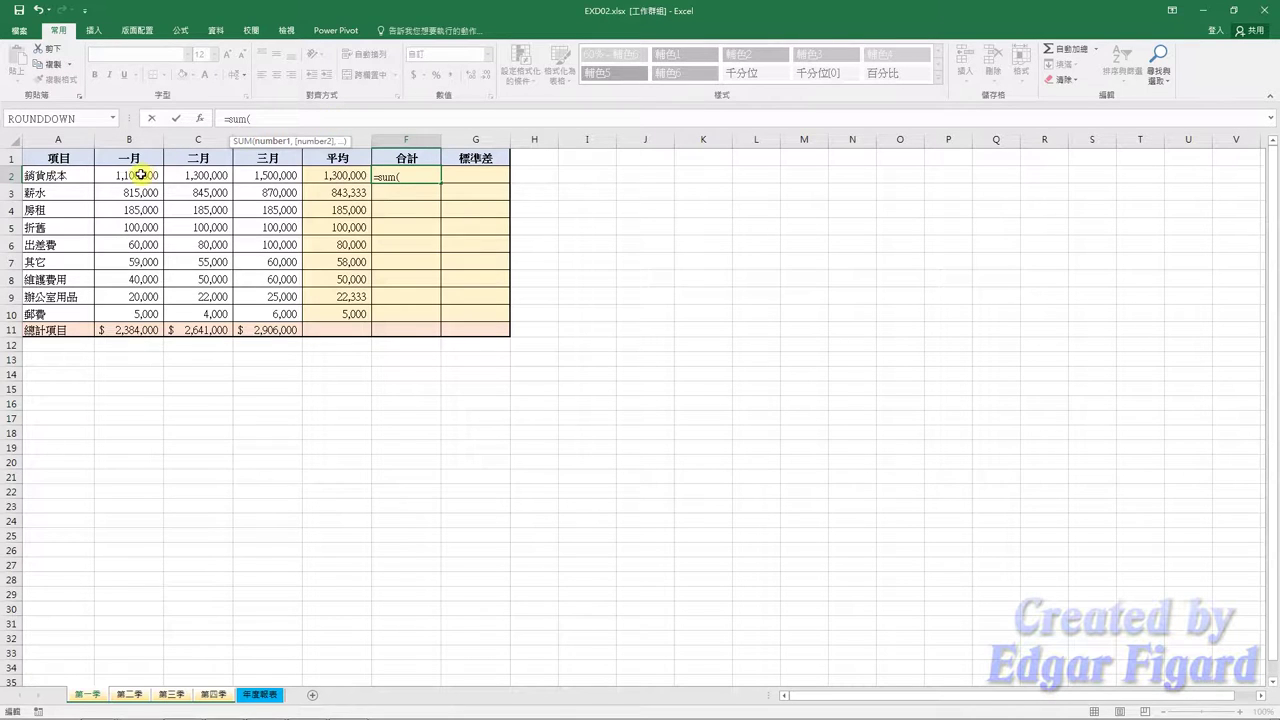
{"action": "left_click_drag", "start_coordinate": [140, 175], "coordinate": [258, 175]}
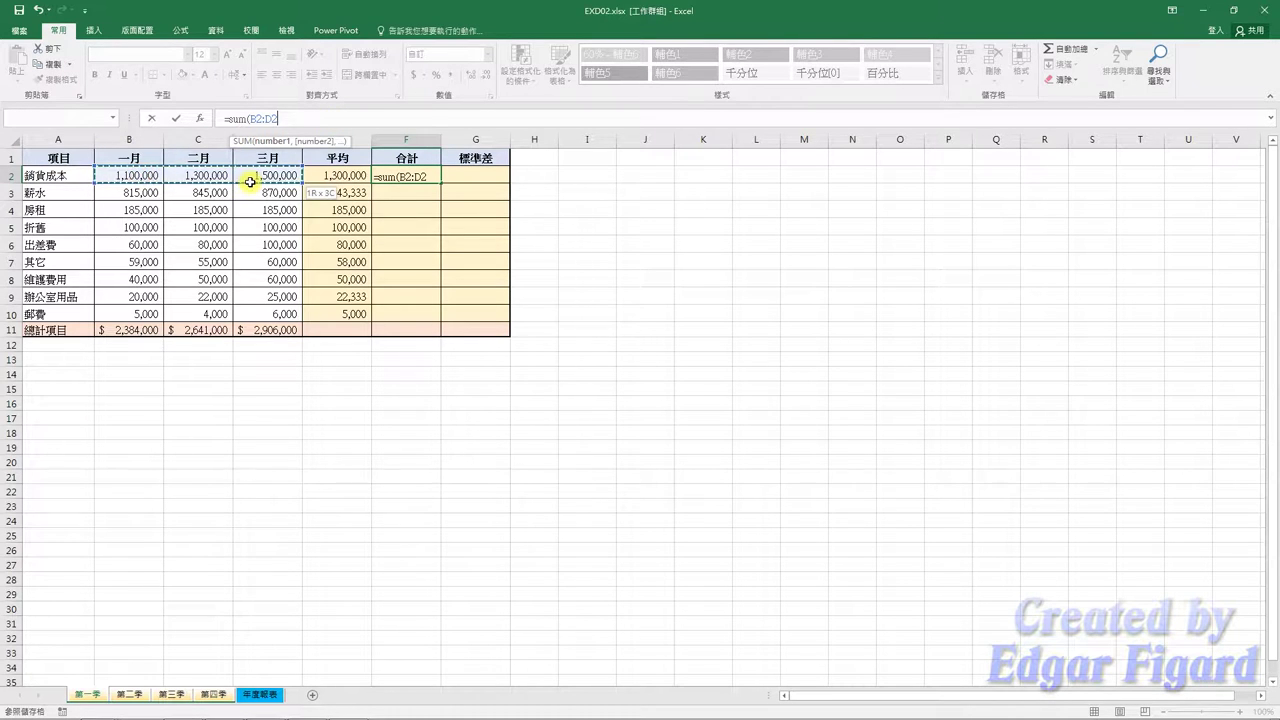
{"action": "left_click", "coordinate": [295, 119]}
{"action": "type", "text": ")"}
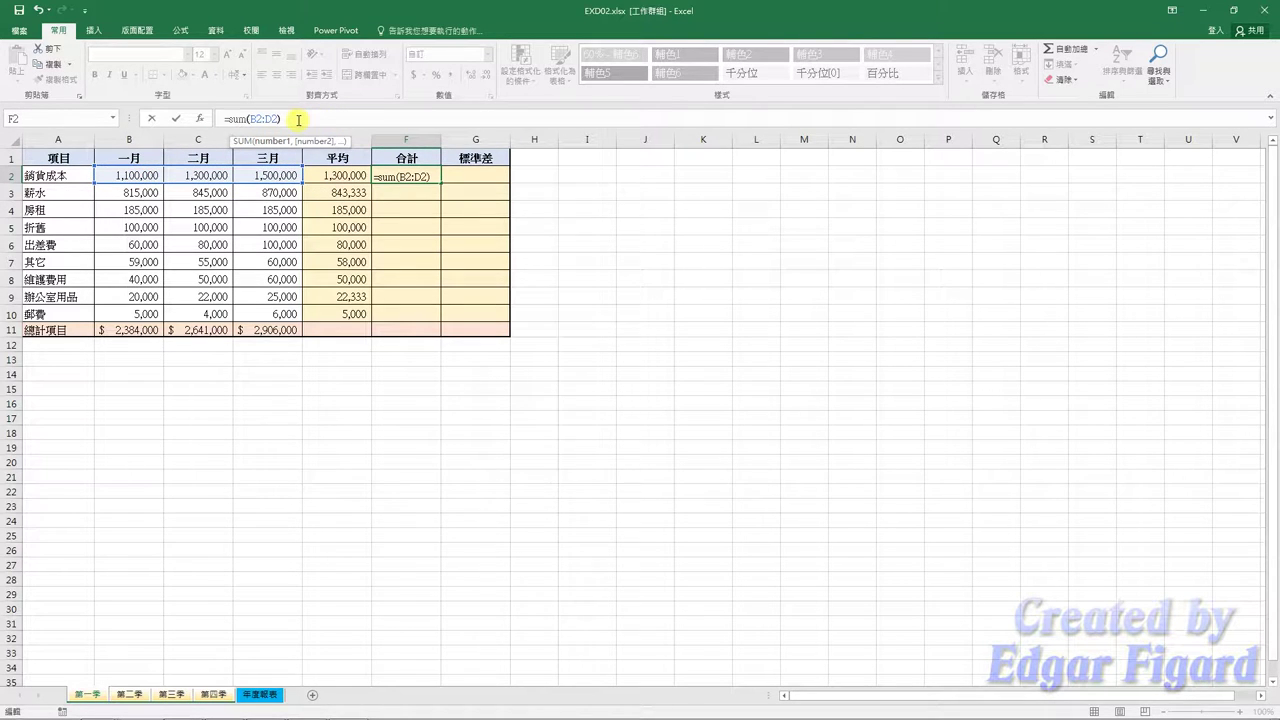
{"action": "left_click_drag", "start_coordinate": [296, 119], "coordinate": [218, 119]}
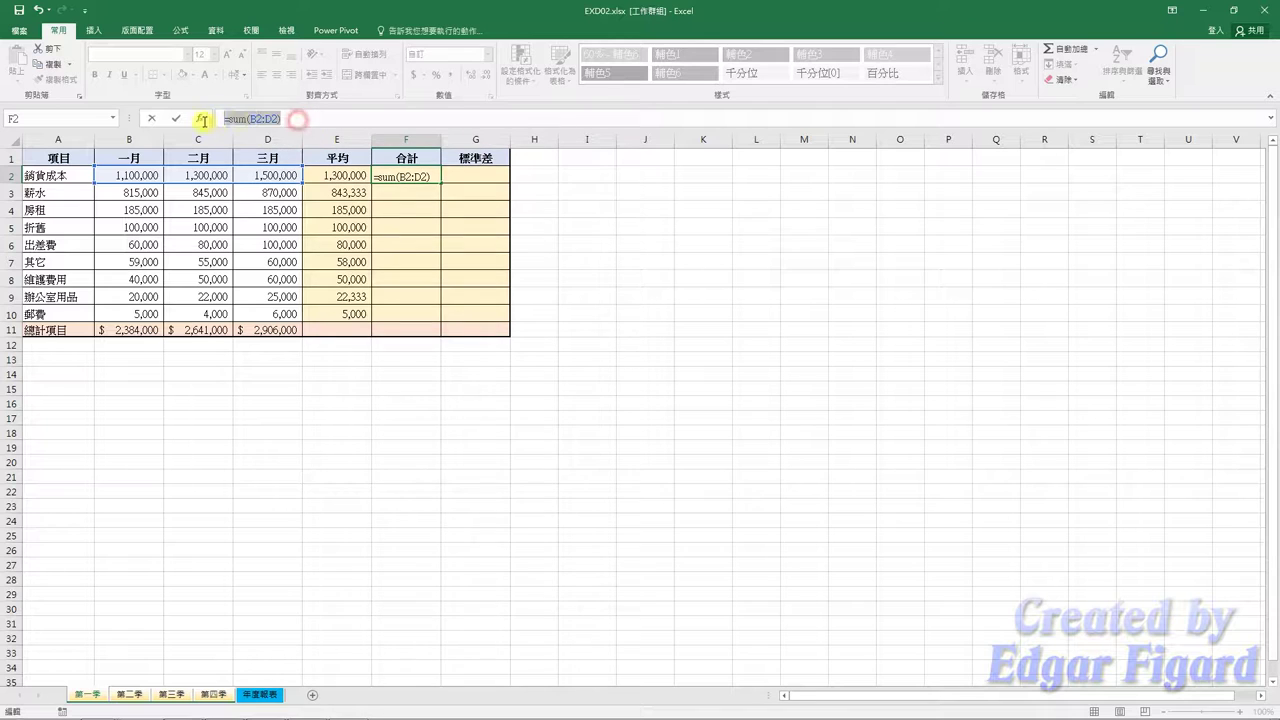
{"action": "left_click", "coordinate": [285, 120]}
{"action": "key", "text": "Return"}
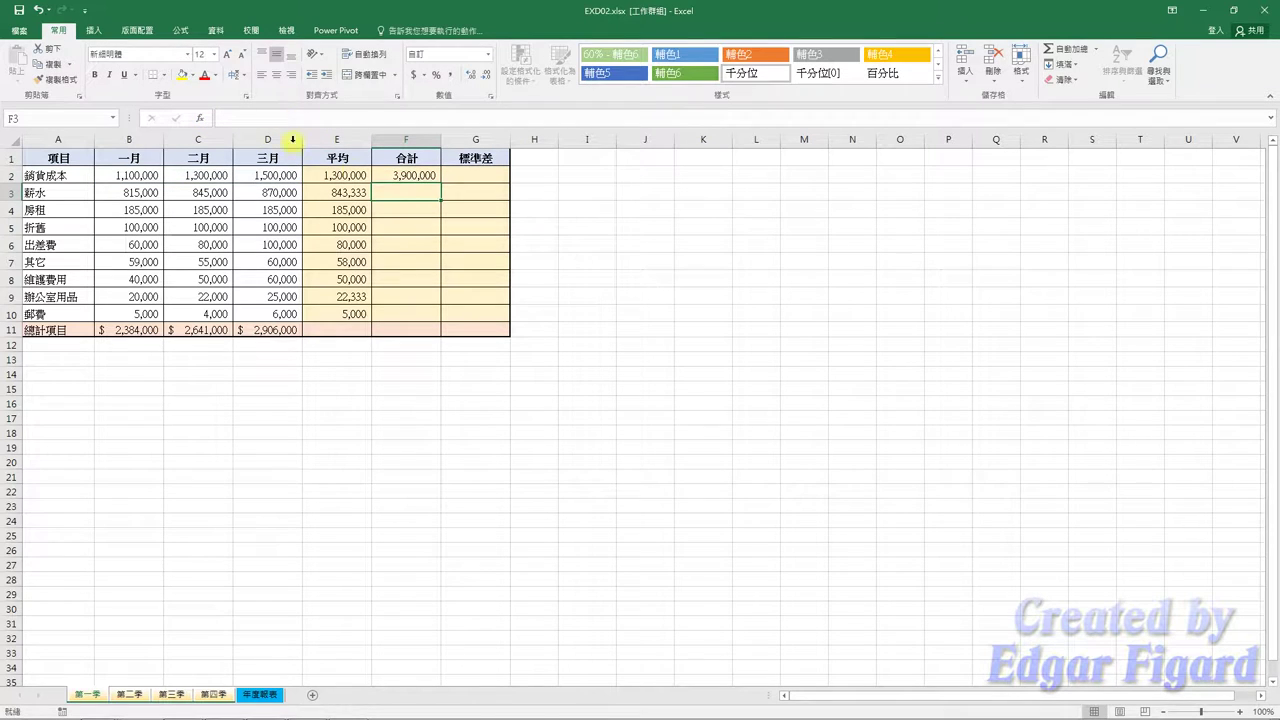
{"action": "left_click", "coordinate": [418, 176]}
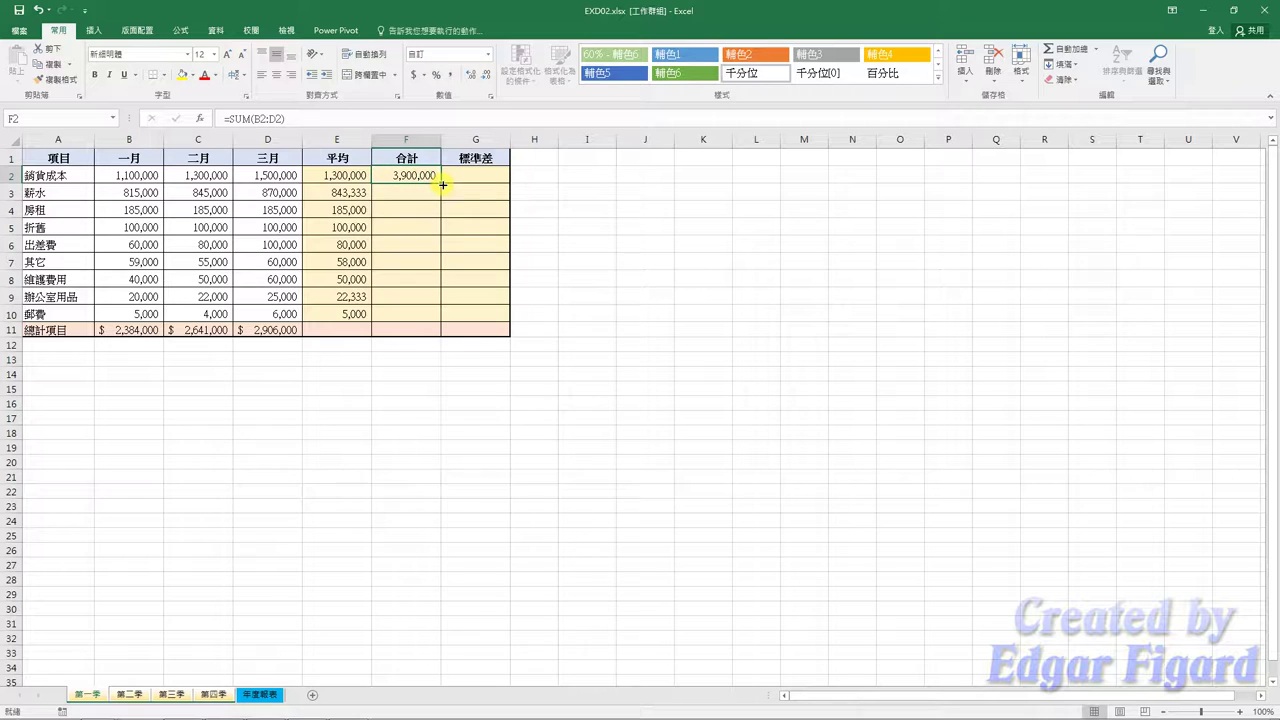
{"action": "double_click", "coordinate": [443, 185]}
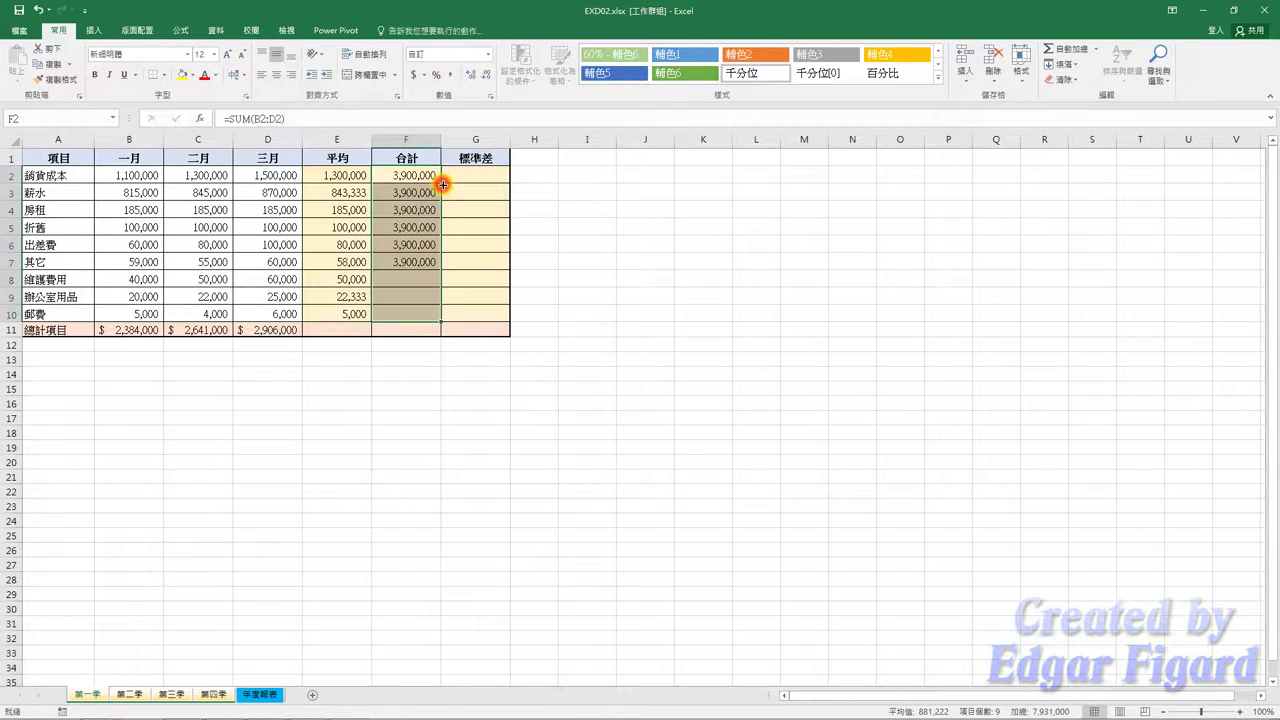
{"action": "left_click", "coordinate": [505, 172]}
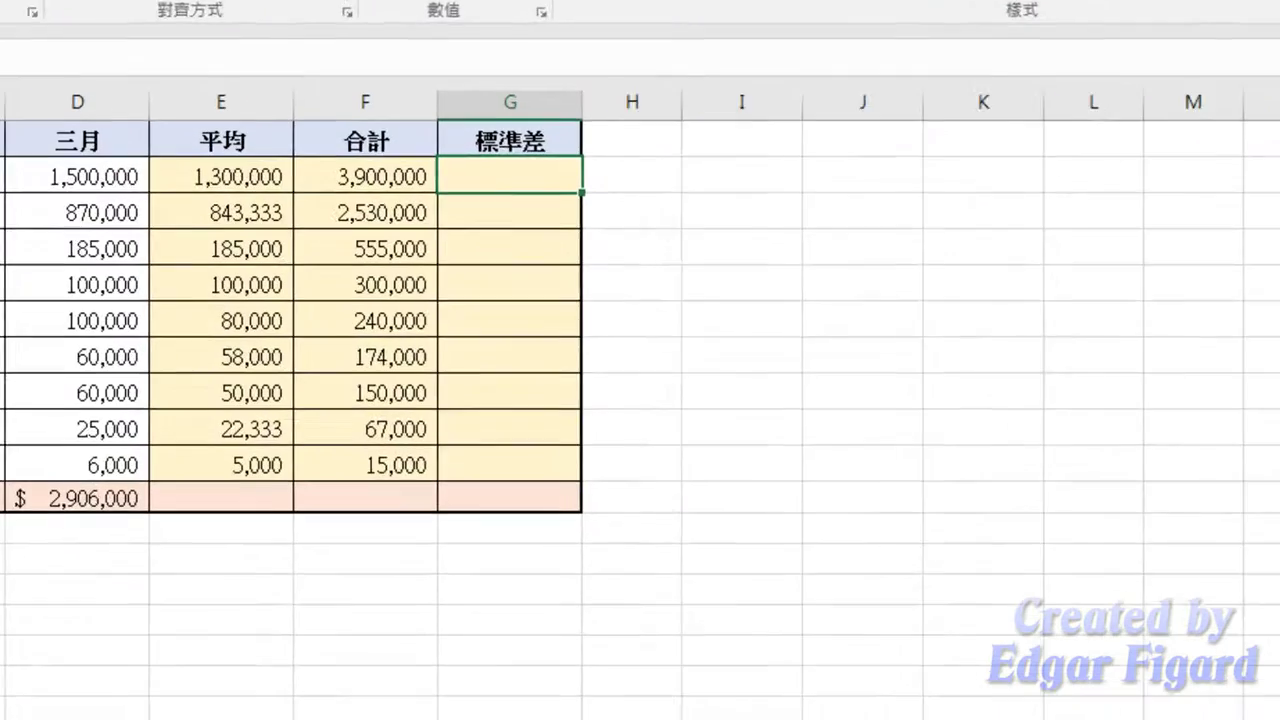
Select the =ROUND(STDEV.S(B2:D2),0) formula in the formula notes file
{"action": "left_click", "coordinate": [295, 710]}
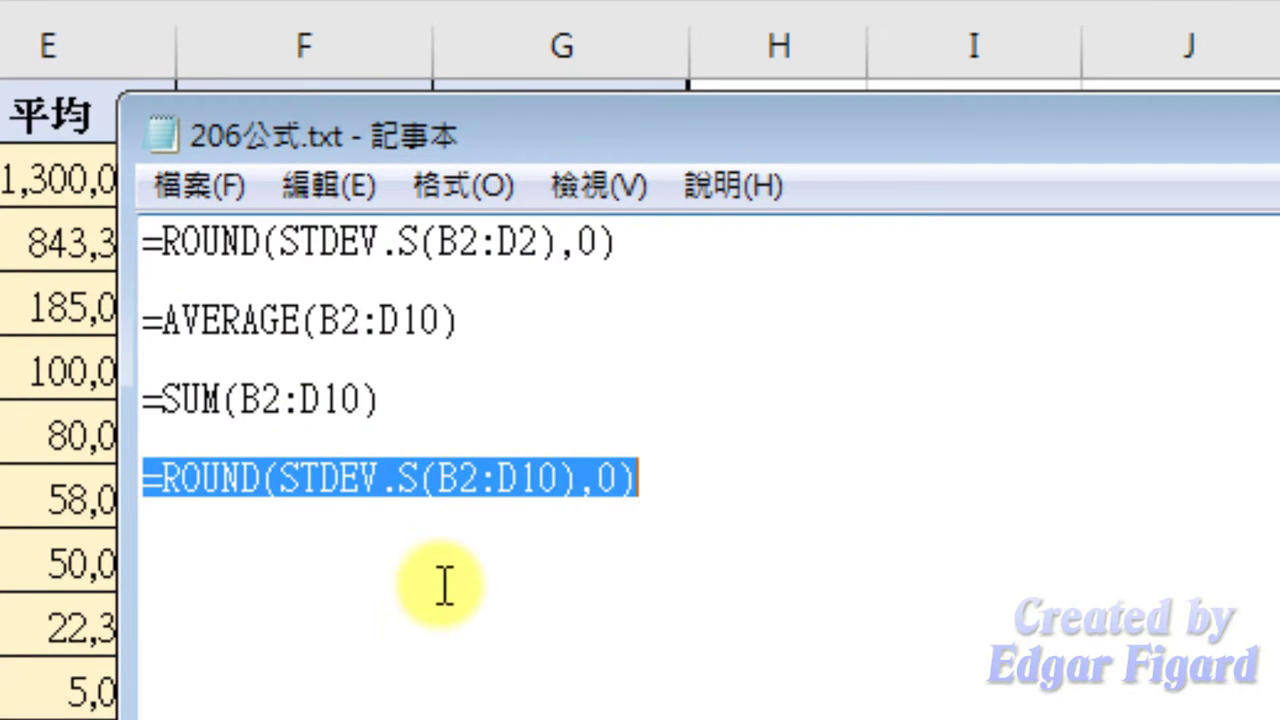
{"action": "left_click_drag", "start_coordinate": [645, 243], "coordinate": [145, 243]}
{"action": "left_click", "coordinate": [115, 270]}
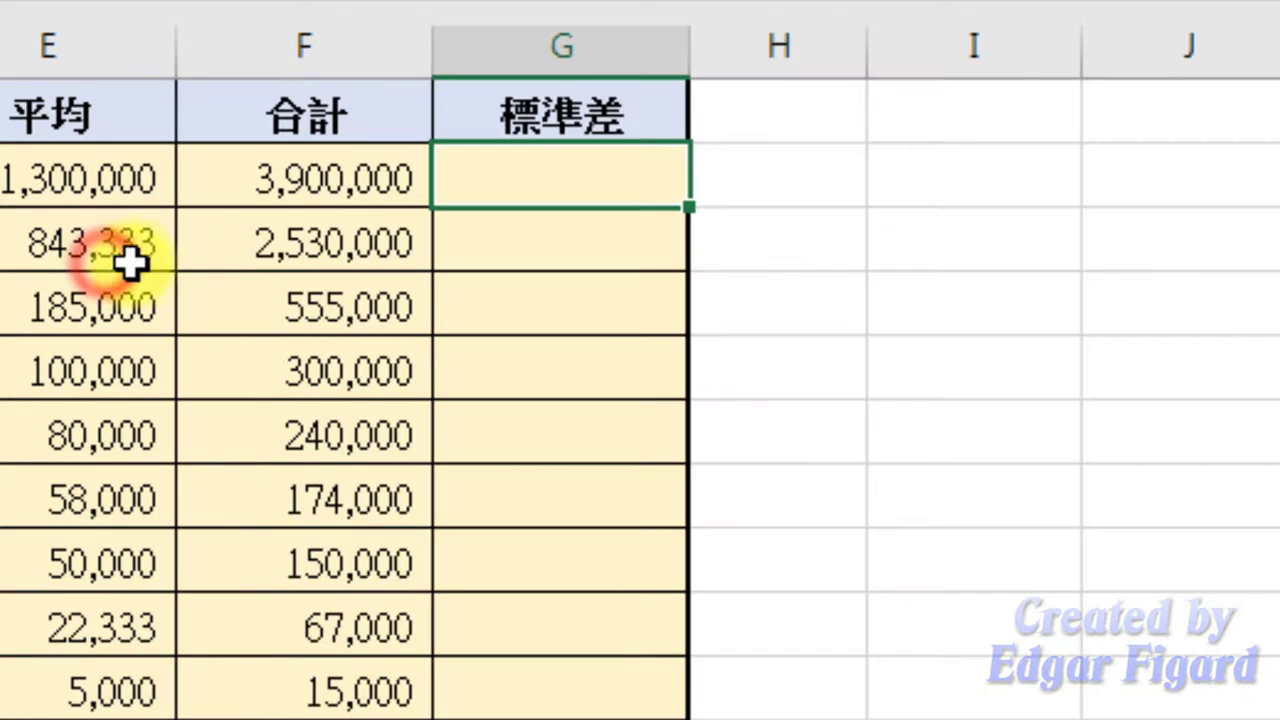
{"action": "key", "text": "alt+Tab"}
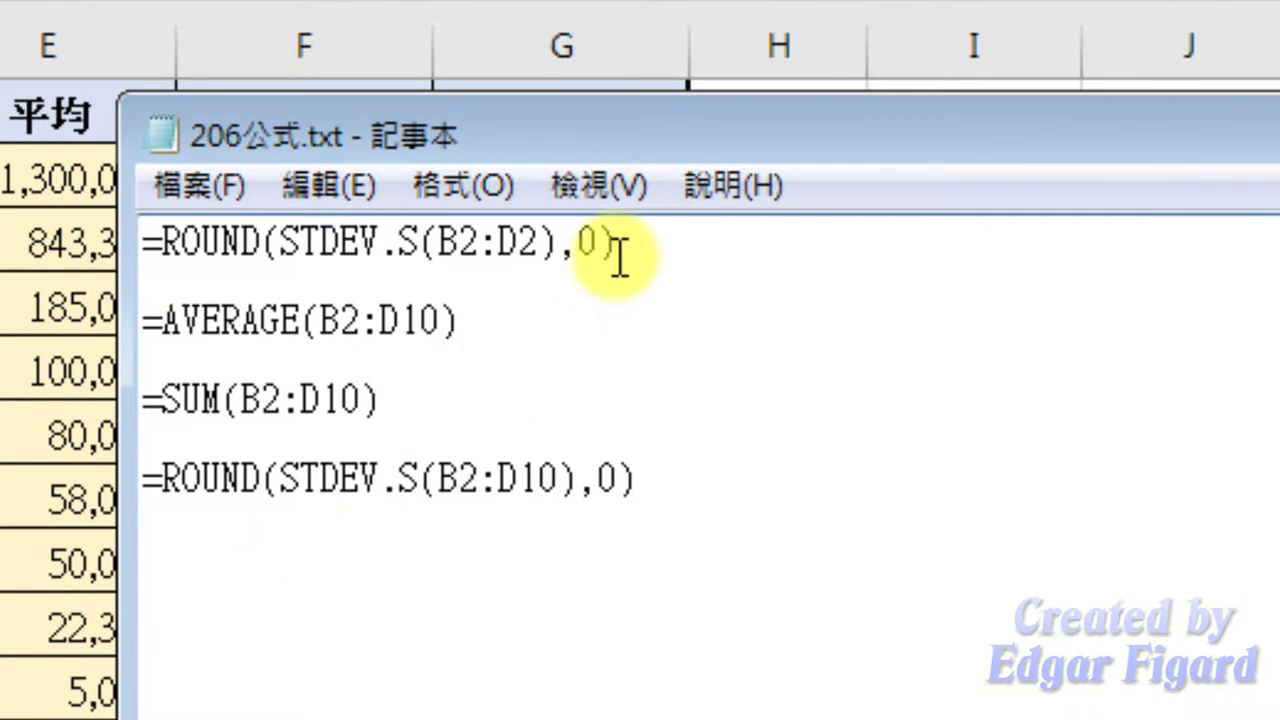
{"action": "left_click_drag", "start_coordinate": [645, 240], "coordinate": [146, 248]}
{"action": "key", "text": "ctrl+c"}
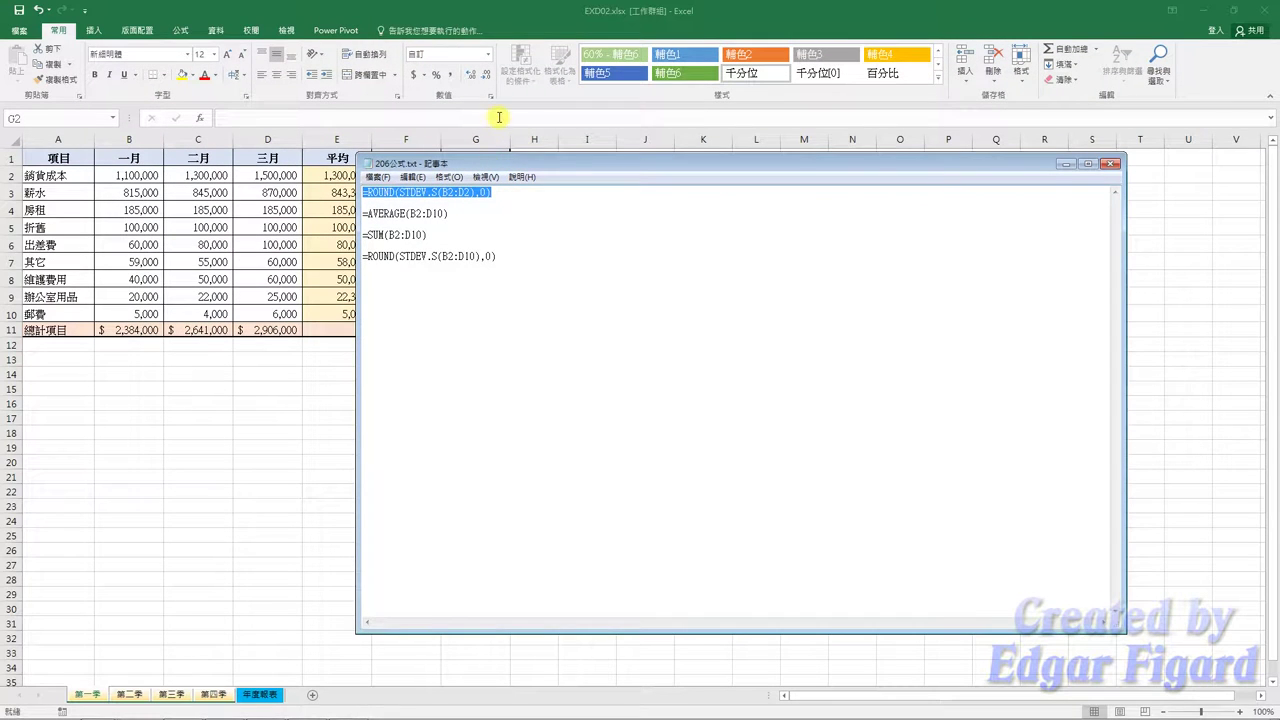
Paste the standard deviation formula into G2 and fill it down through G10
{"action": "left_click", "coordinate": [499, 117]}
{"action": "left_click", "coordinate": [499, 117]}
{"action": "key", "text": "ctrl+v"}
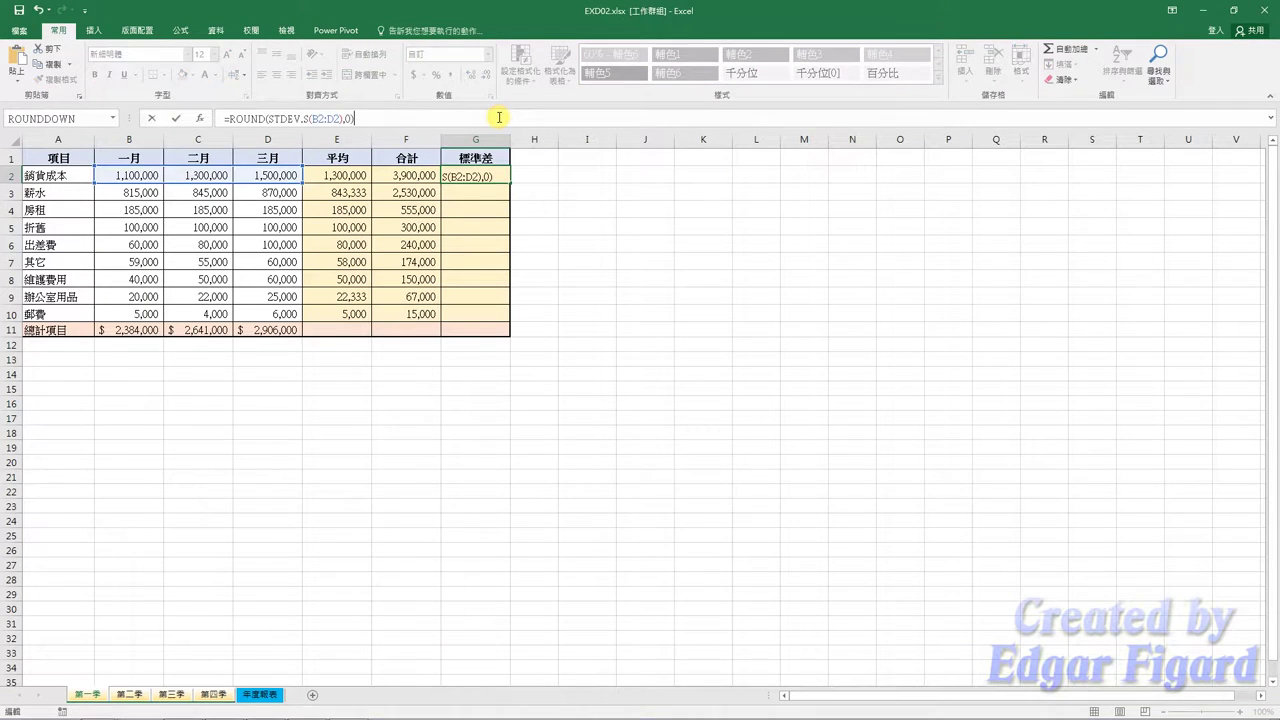
{"action": "key", "text": "Return"}
{"action": "left_click", "coordinate": [482, 177]}
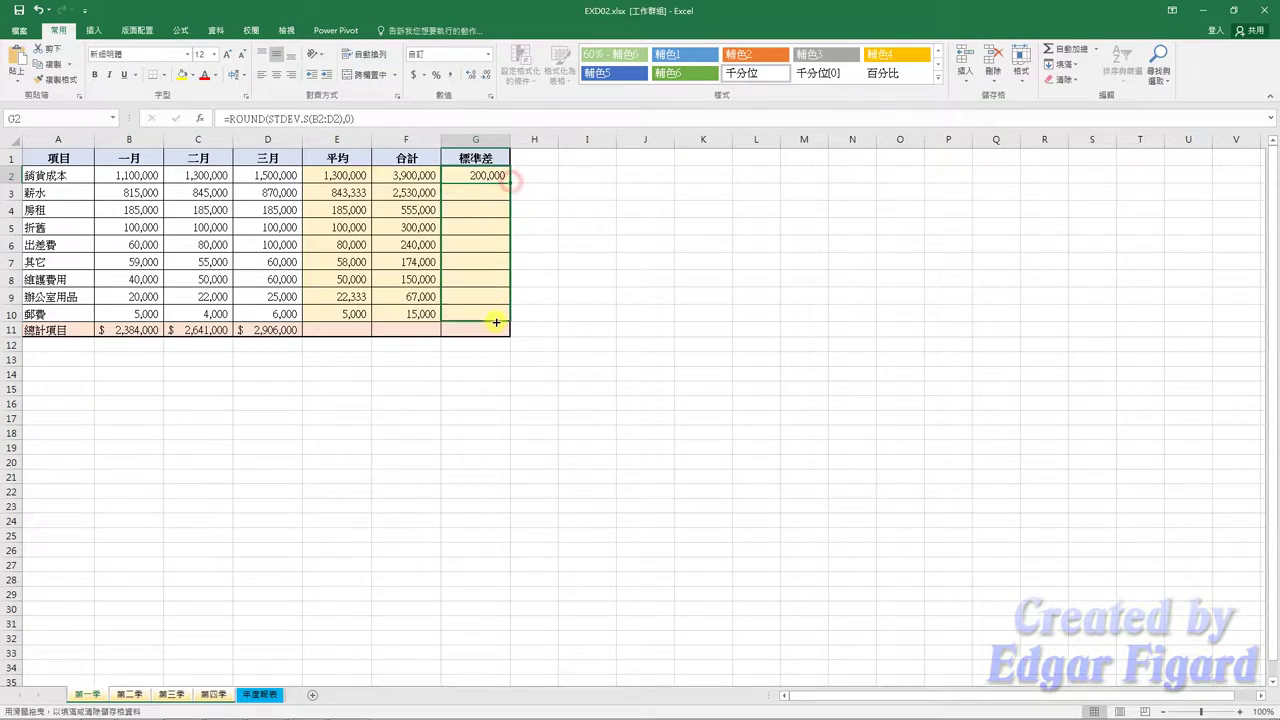
{"action": "left_click_drag", "start_coordinate": [510, 181], "coordinate": [500, 318]}
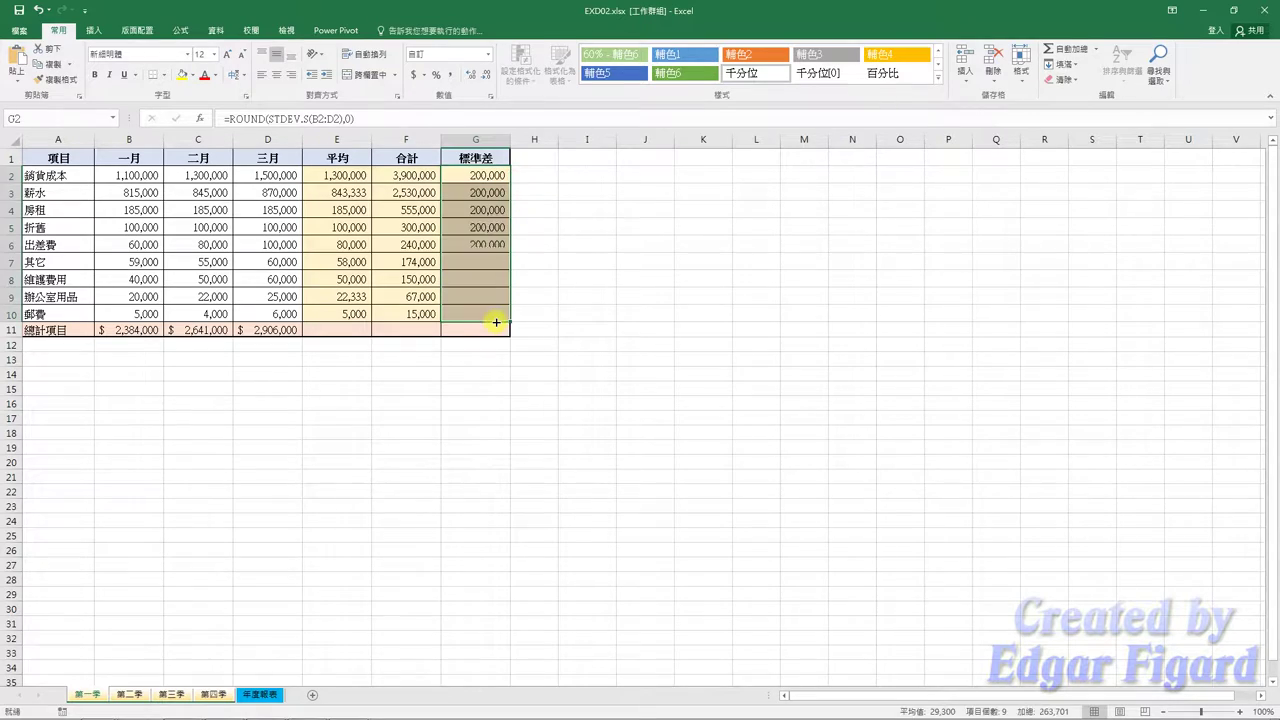
{"action": "left_click", "coordinate": [348, 333]}
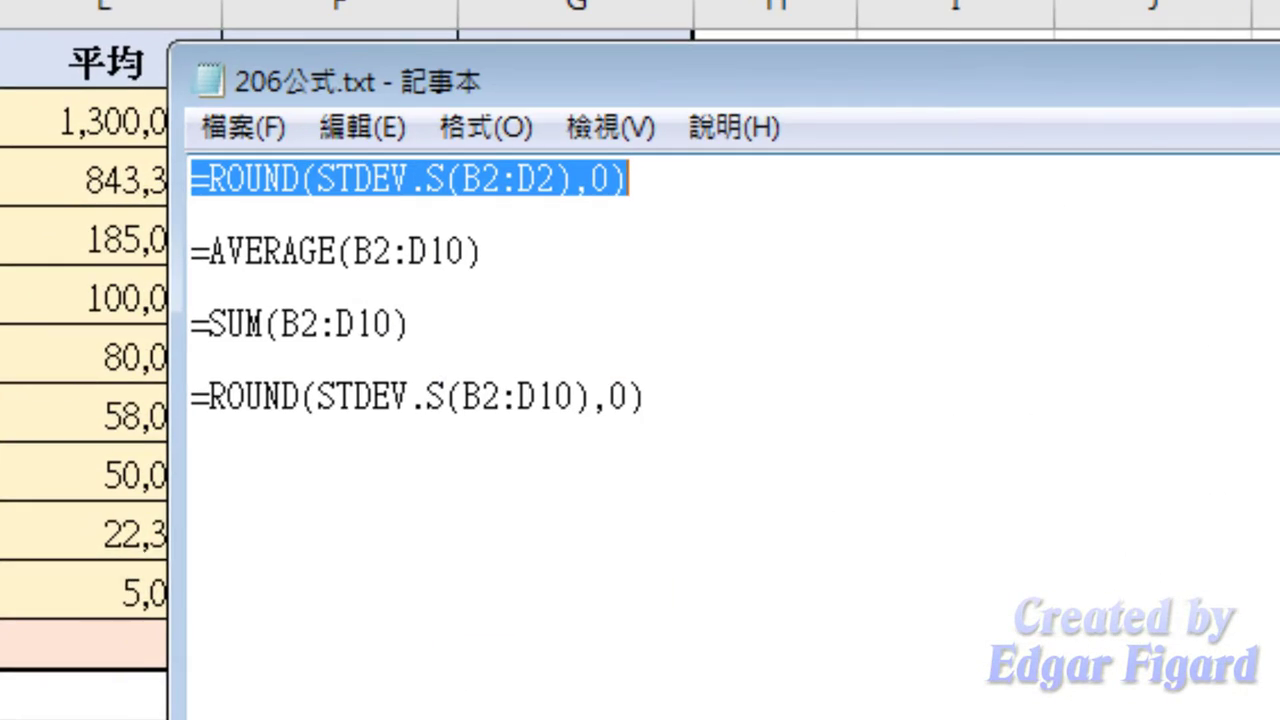
Paste =AVERAGE(B2:D10) from the notes into E11, giving $293,741
{"action": "left_click_drag", "start_coordinate": [506, 258], "coordinate": [200, 262]}
{"action": "key", "text": "ctrl+c"}
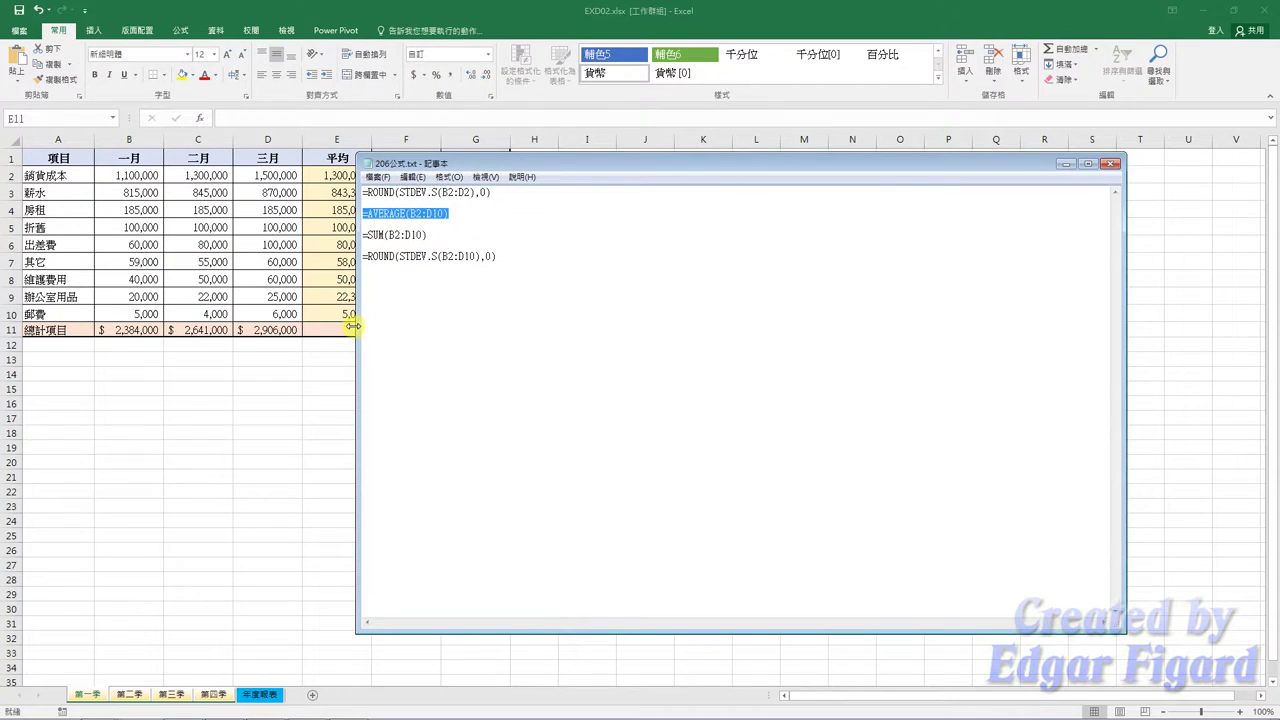
{"action": "left_click", "coordinate": [336, 333]}
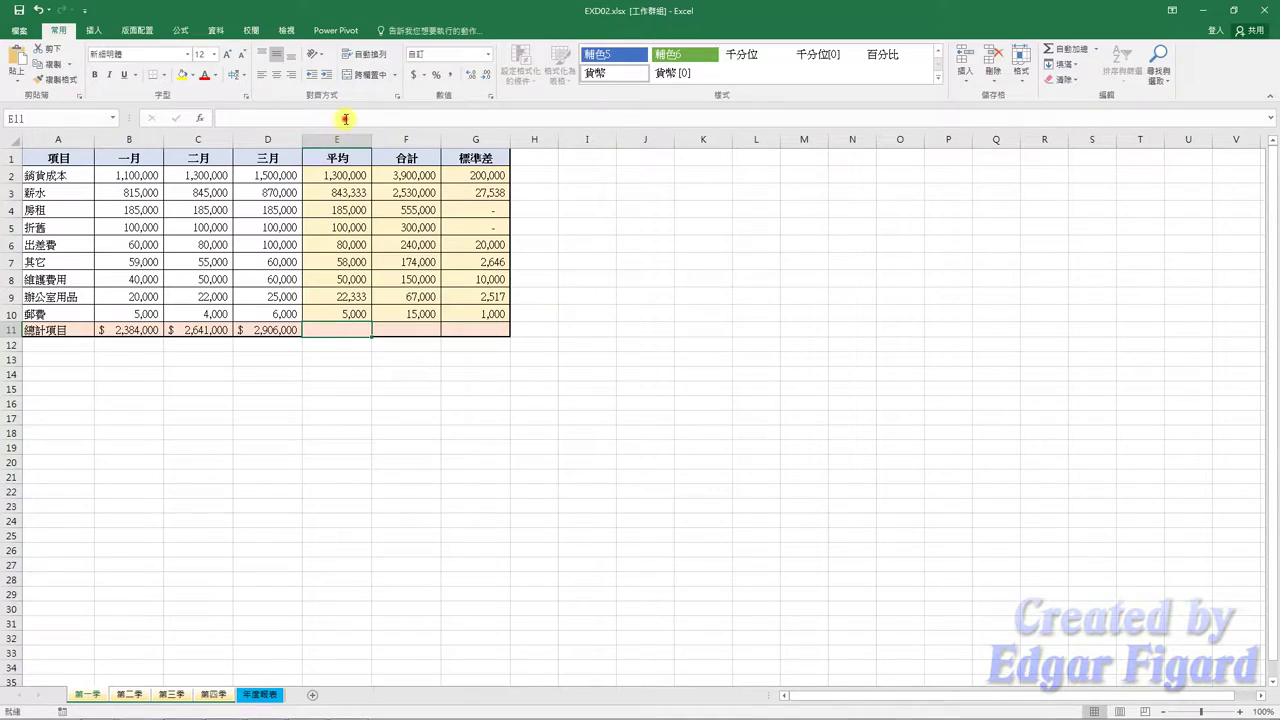
{"action": "left_click", "coordinate": [345, 118]}
{"action": "key", "text": "ctrl+v"}
{"action": "left_click", "coordinate": [176, 118]}
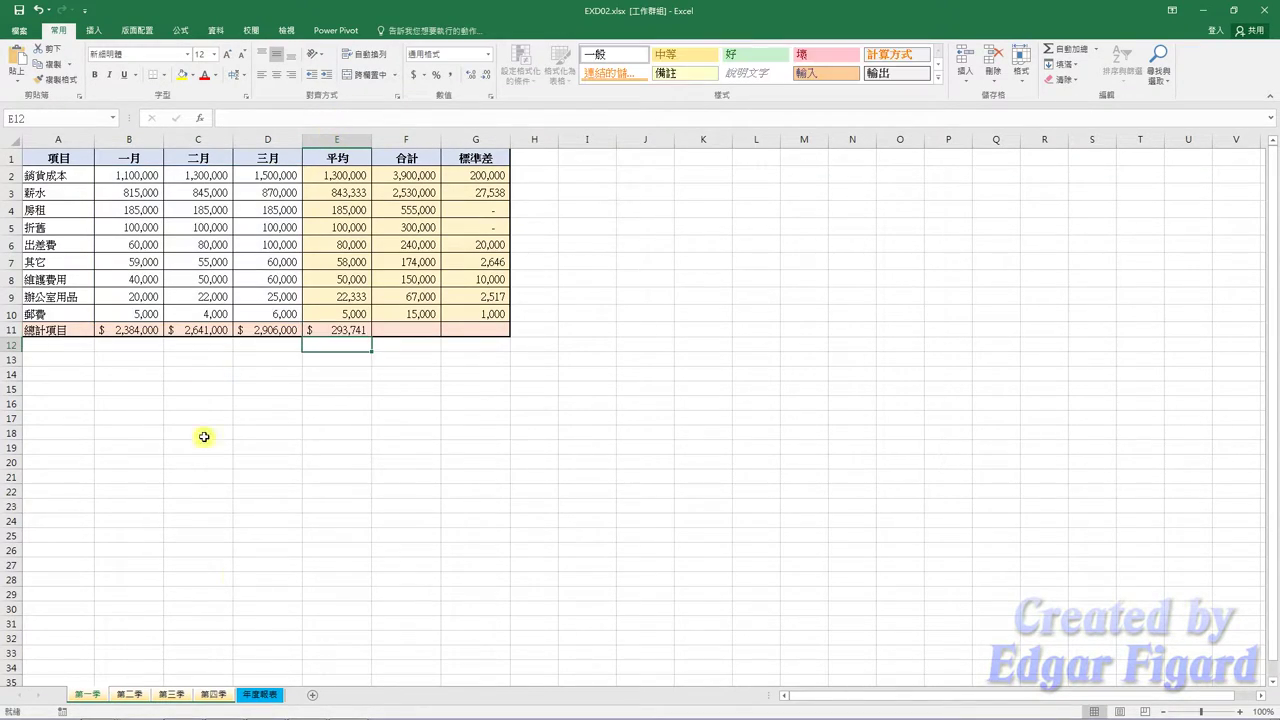
Paste =SUM(B2:D10) from the notes into F11, giving $7,931,000
{"action": "key", "text": "alt+Tab"}
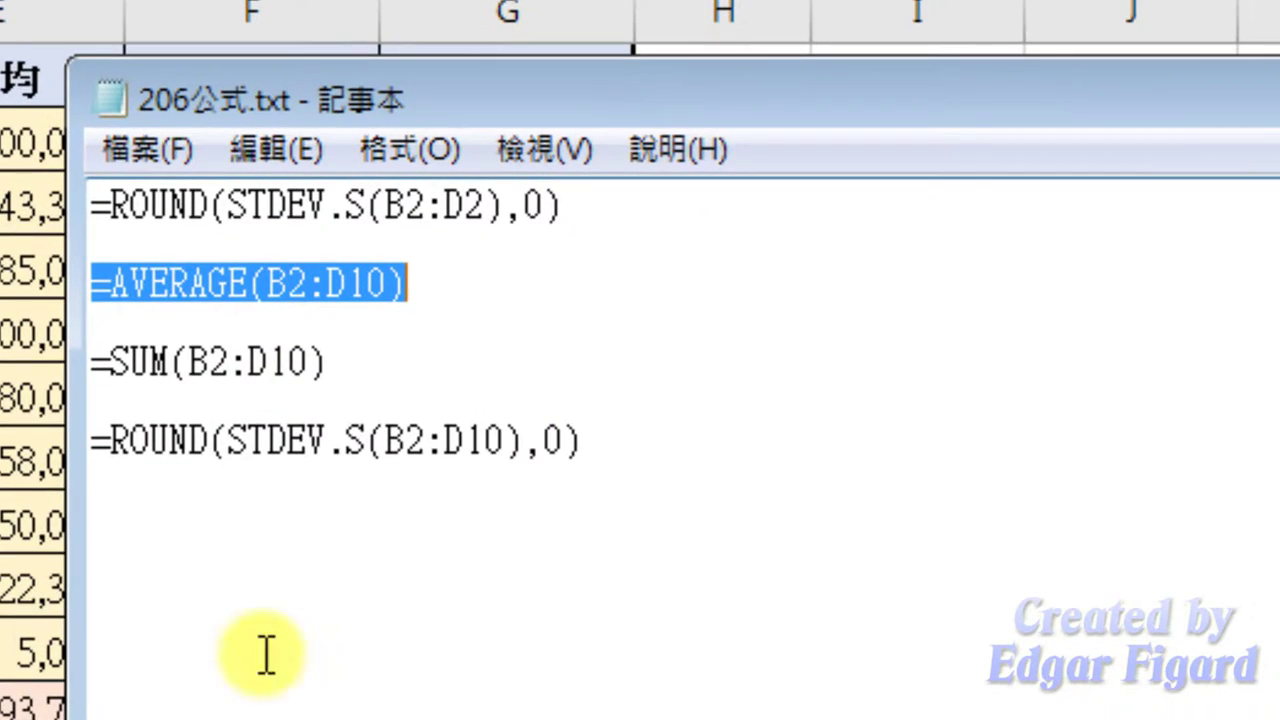
{"action": "left_click_drag", "start_coordinate": [366, 358], "coordinate": [90, 363]}
{"action": "key", "text": "ctrl+c"}
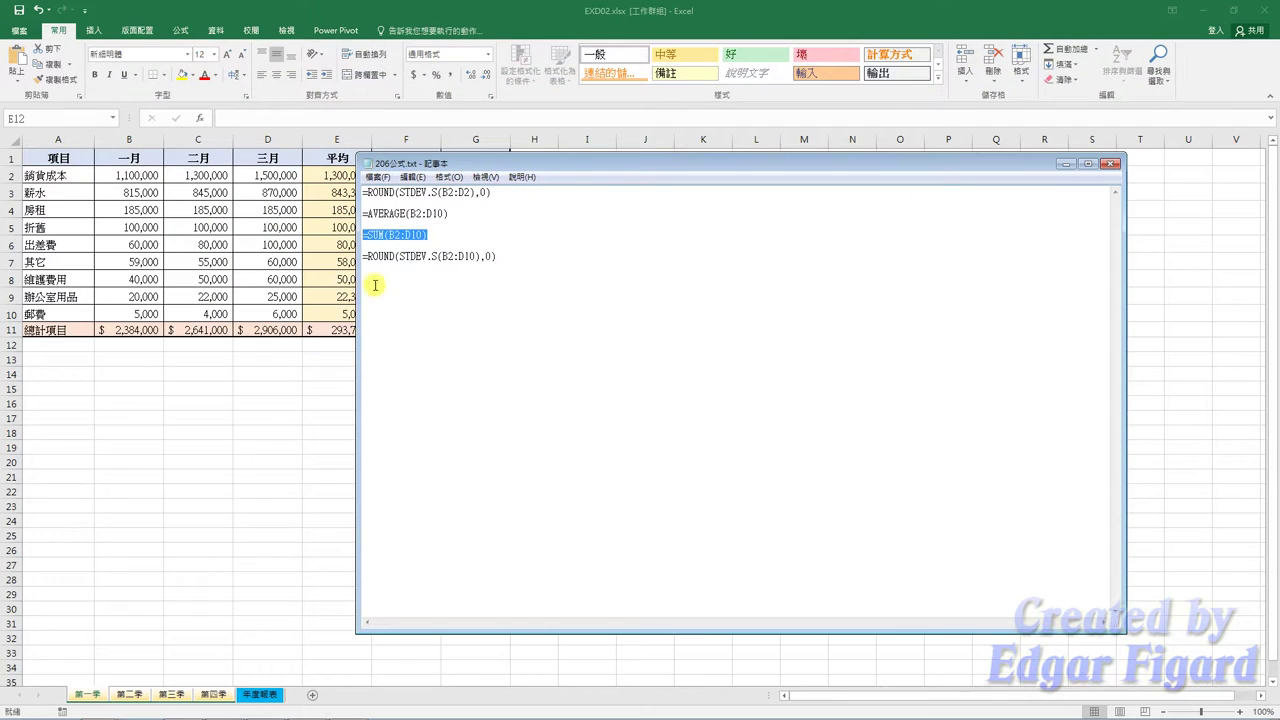
{"action": "left_click", "coordinate": [347, 316]}
{"action": "left_click", "coordinate": [396, 333]}
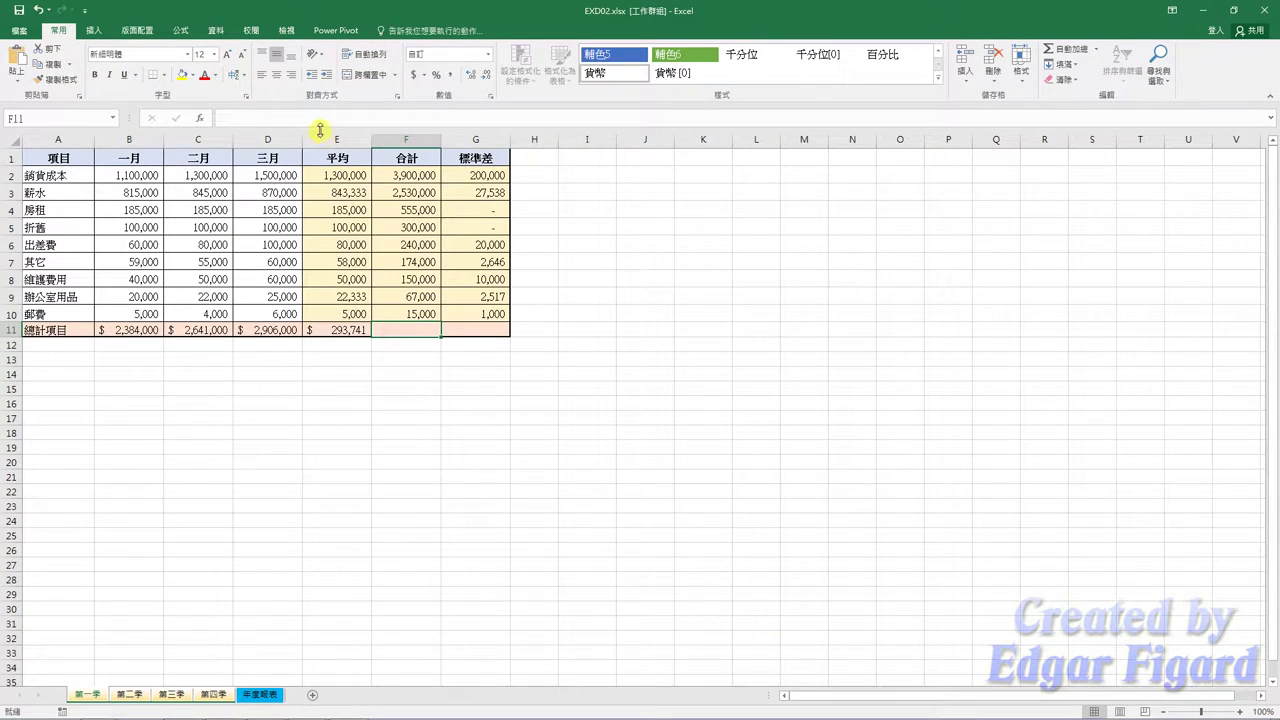
{"action": "left_click", "coordinate": [323, 120]}
{"action": "key", "text": "ctrl+v"}
{"action": "key", "text": "Return"}
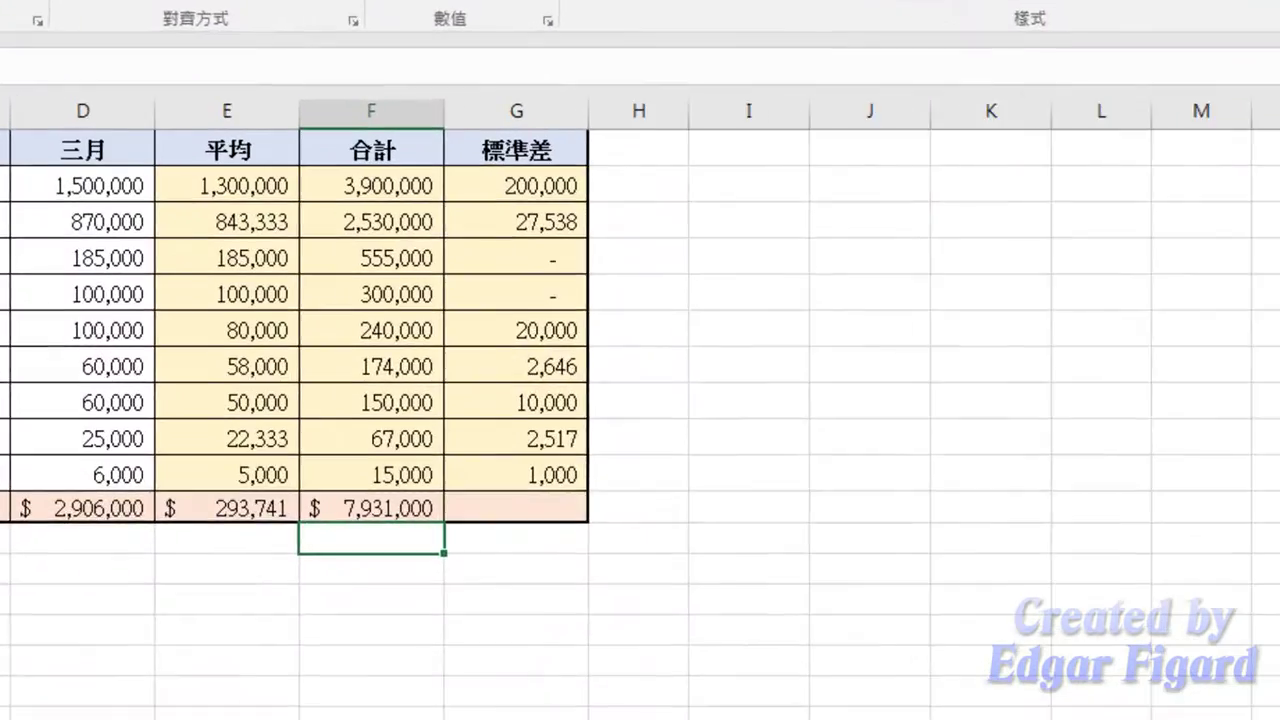
Paste =ROUND(STDEV.S(B2:D10),0) into G11, giving 444,088
{"action": "left_click", "coordinate": [203, 716]}
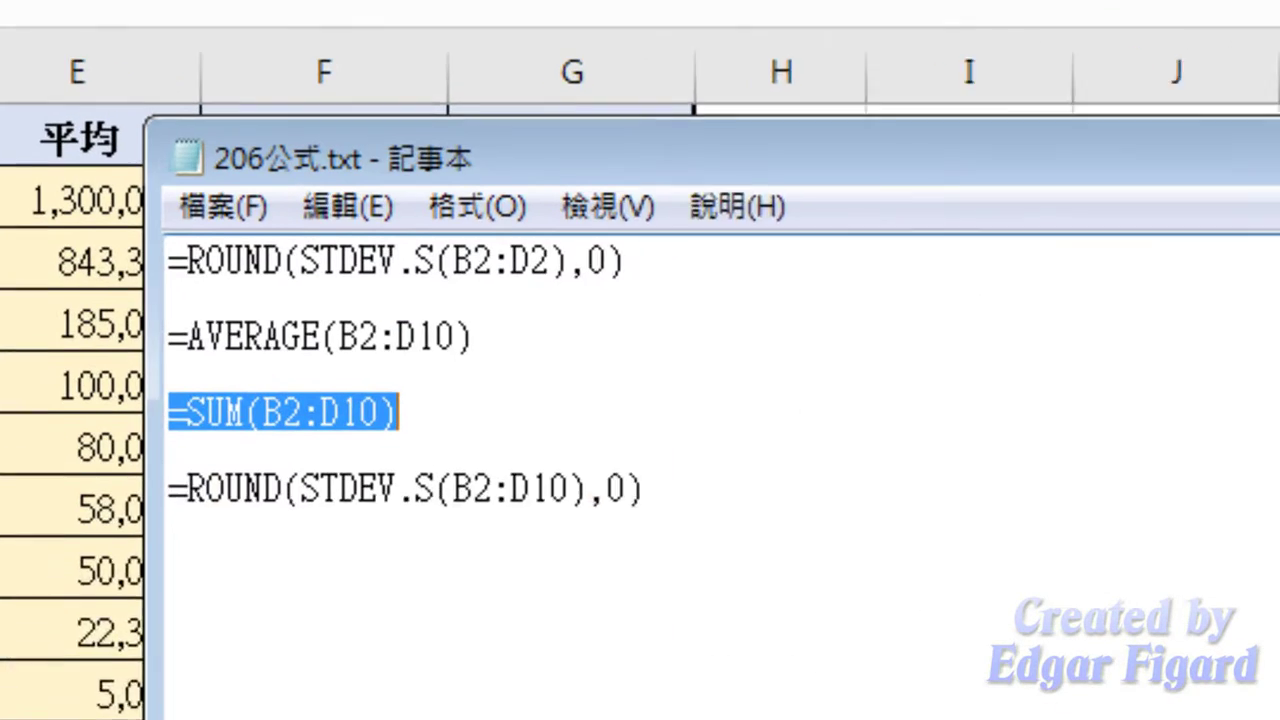
{"action": "left_click_drag", "start_coordinate": [668, 522], "coordinate": [140, 524]}
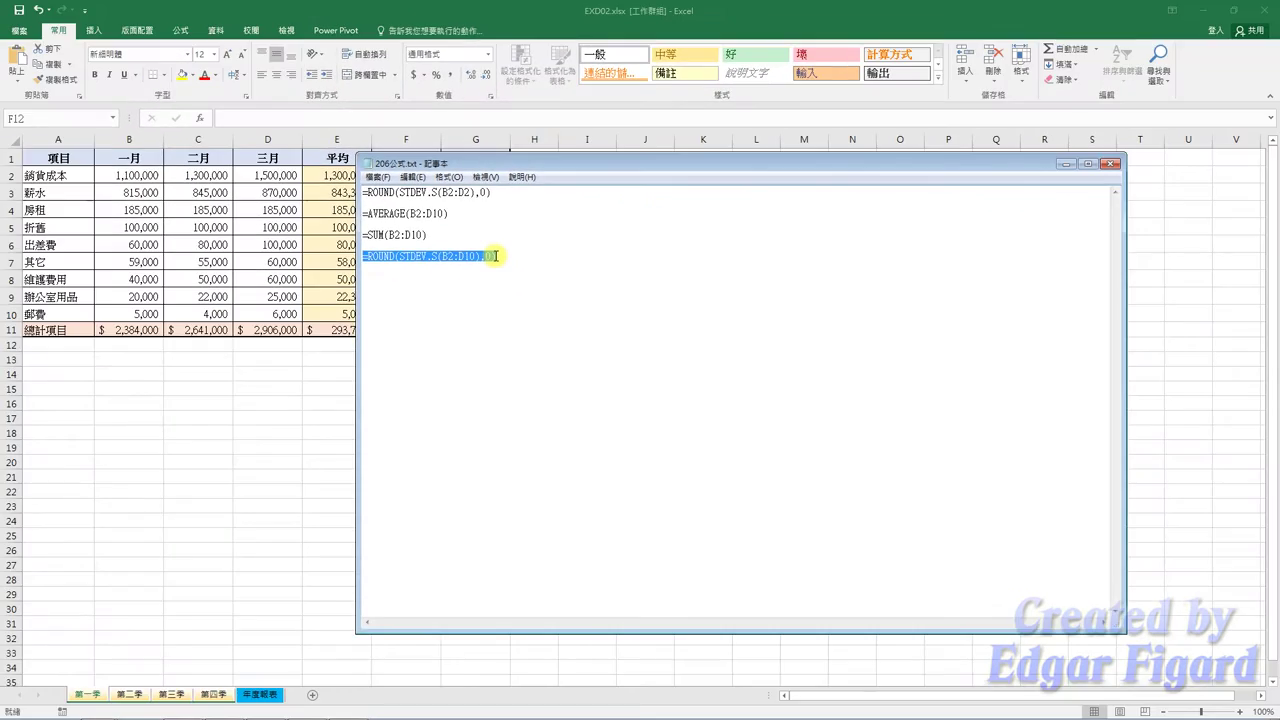
{"action": "left_click", "coordinate": [343, 330]}
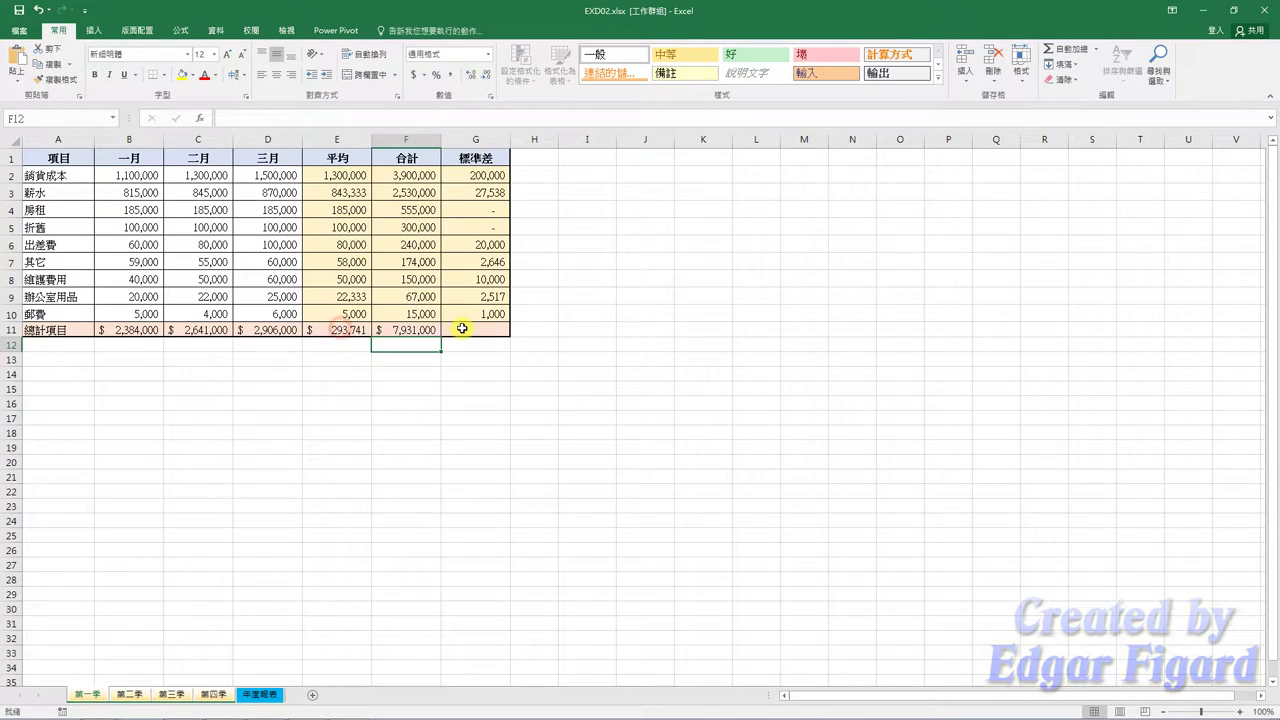
{"action": "left_click", "coordinate": [462, 328]}
{"action": "left_click", "coordinate": [436, 117]}
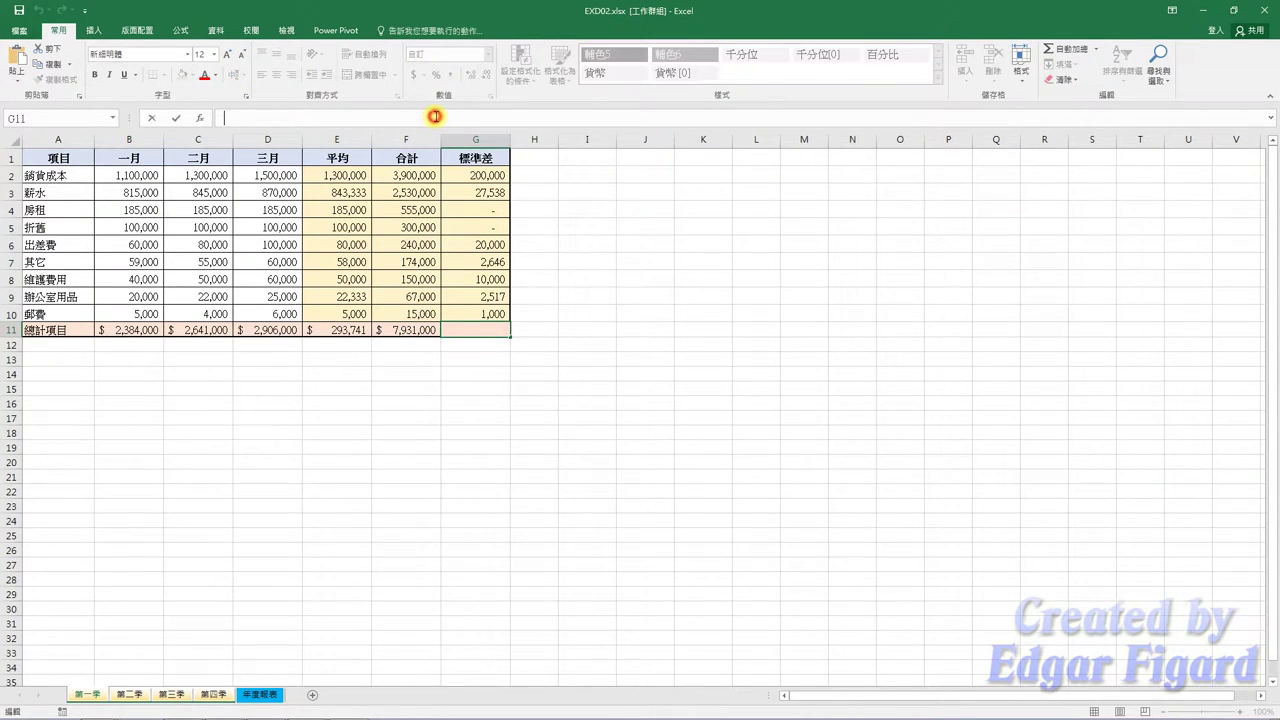
{"action": "type", "text": "=ROUND(STDEV.S(B2:D10),0)"}
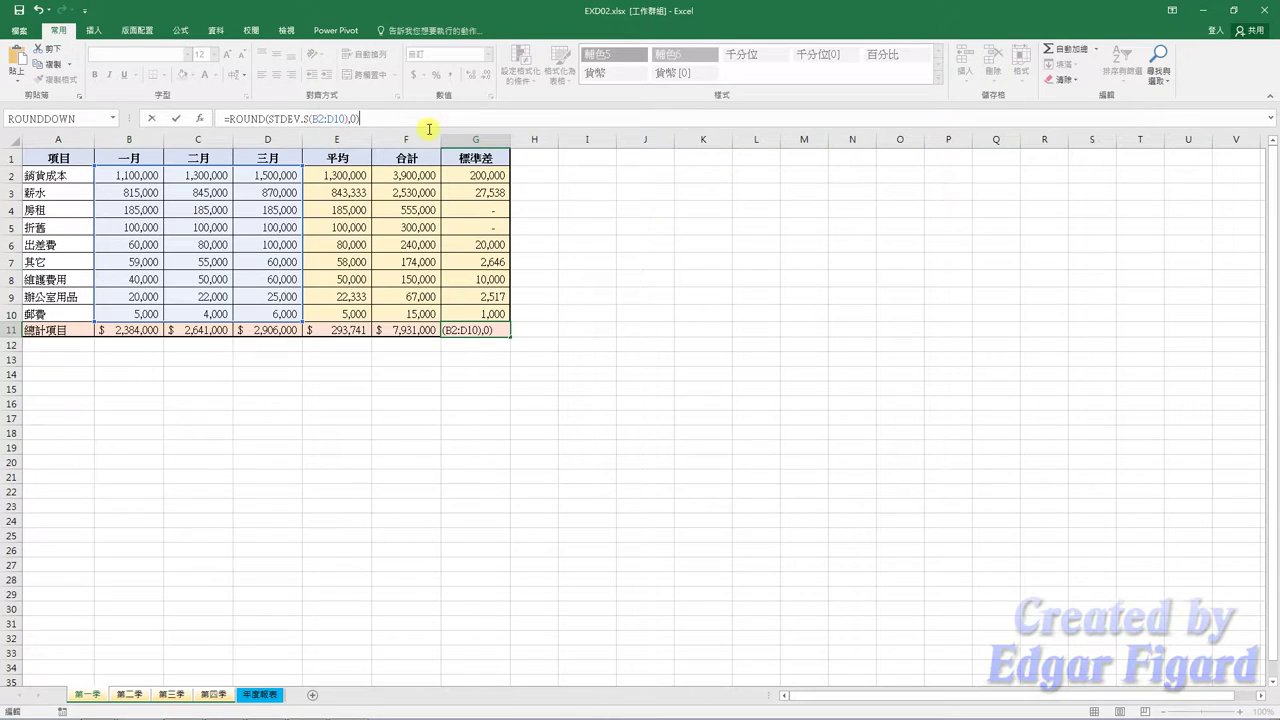
{"action": "key", "text": "Return"}
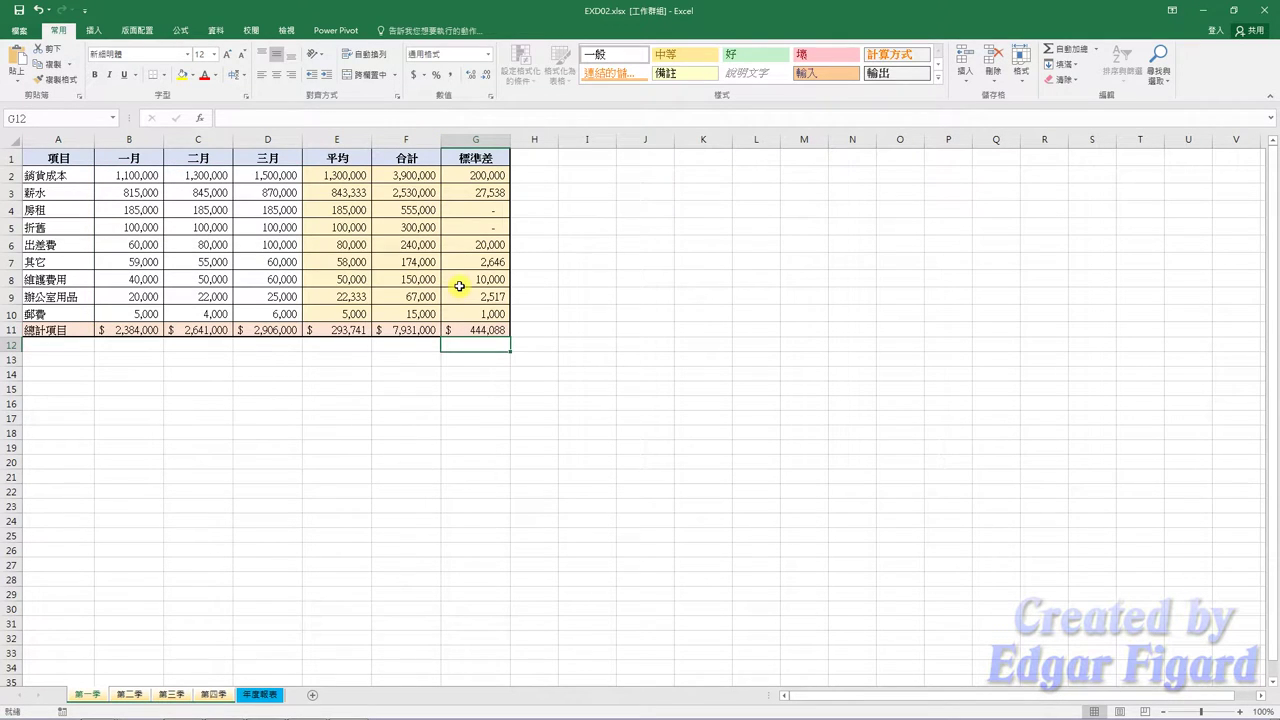
Ungroup the sheets, check the 第一季 to 第三季 results, and return to 年度報表
{"action": "left_click", "coordinate": [260, 694]}
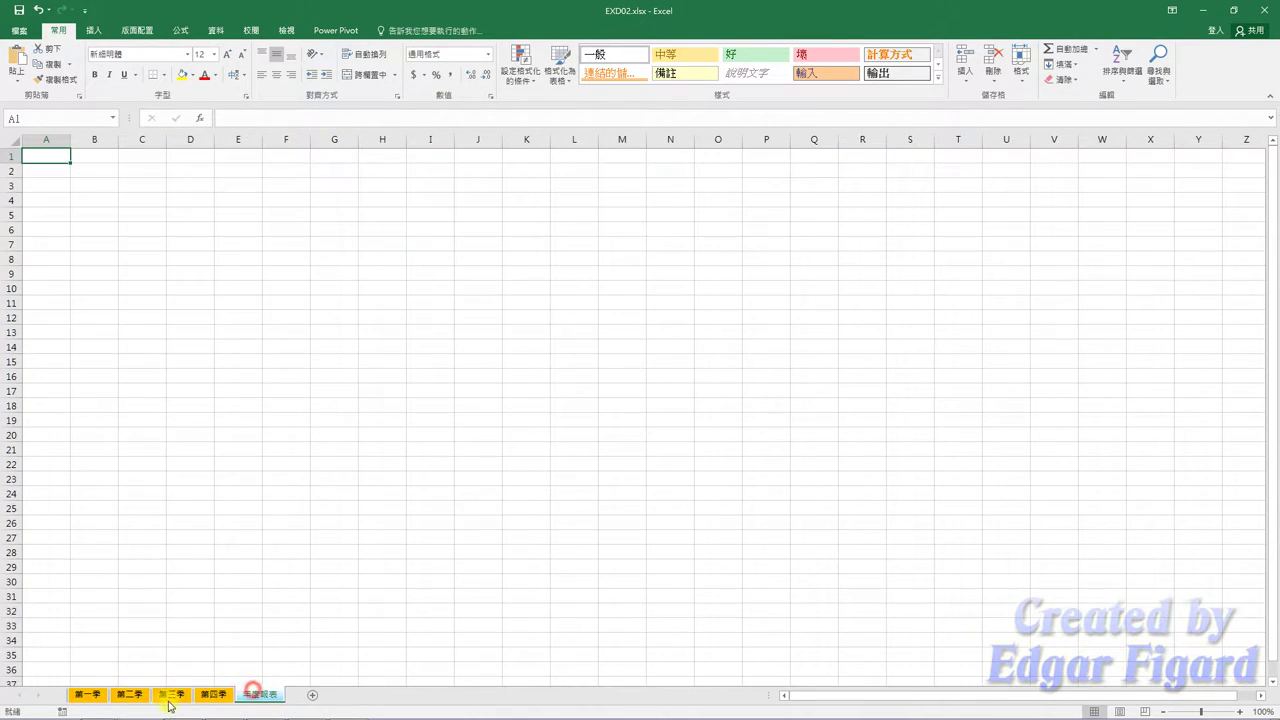
{"action": "left_click", "coordinate": [92, 694]}
{"action": "left_click", "coordinate": [135, 695]}
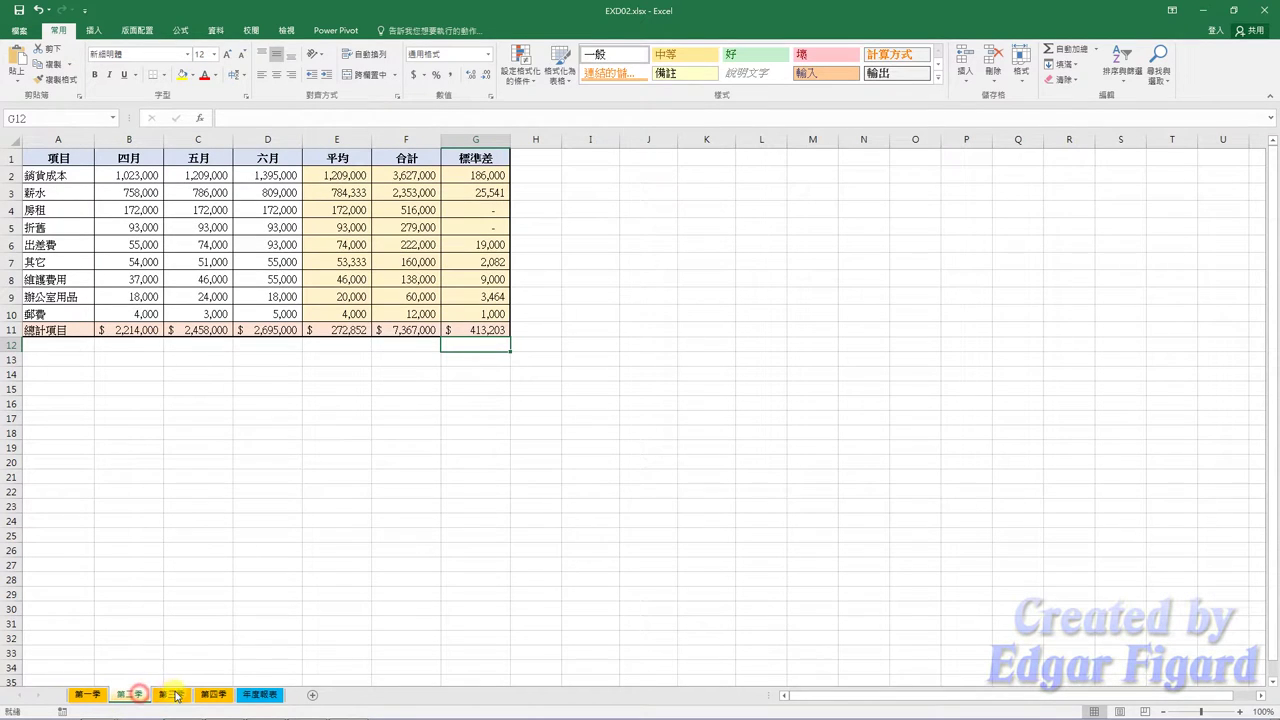
{"action": "left_click", "coordinate": [175, 695]}
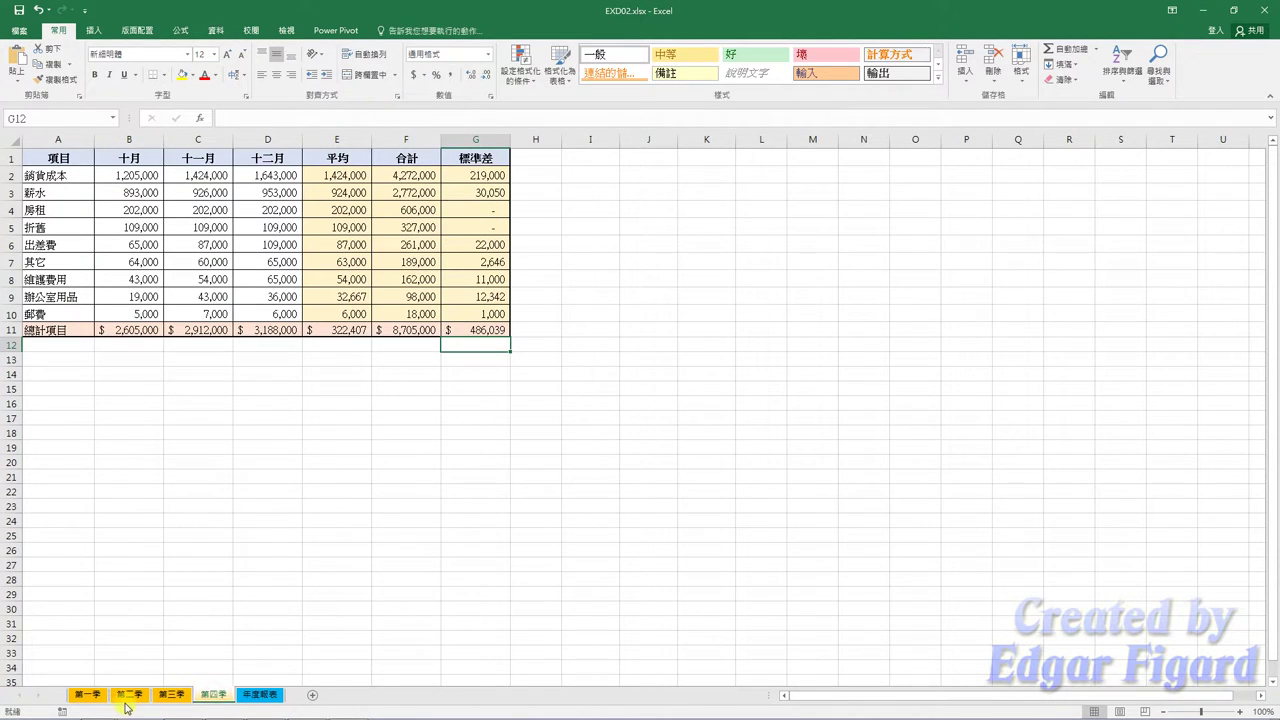
{"action": "left_click", "coordinate": [257, 694]}
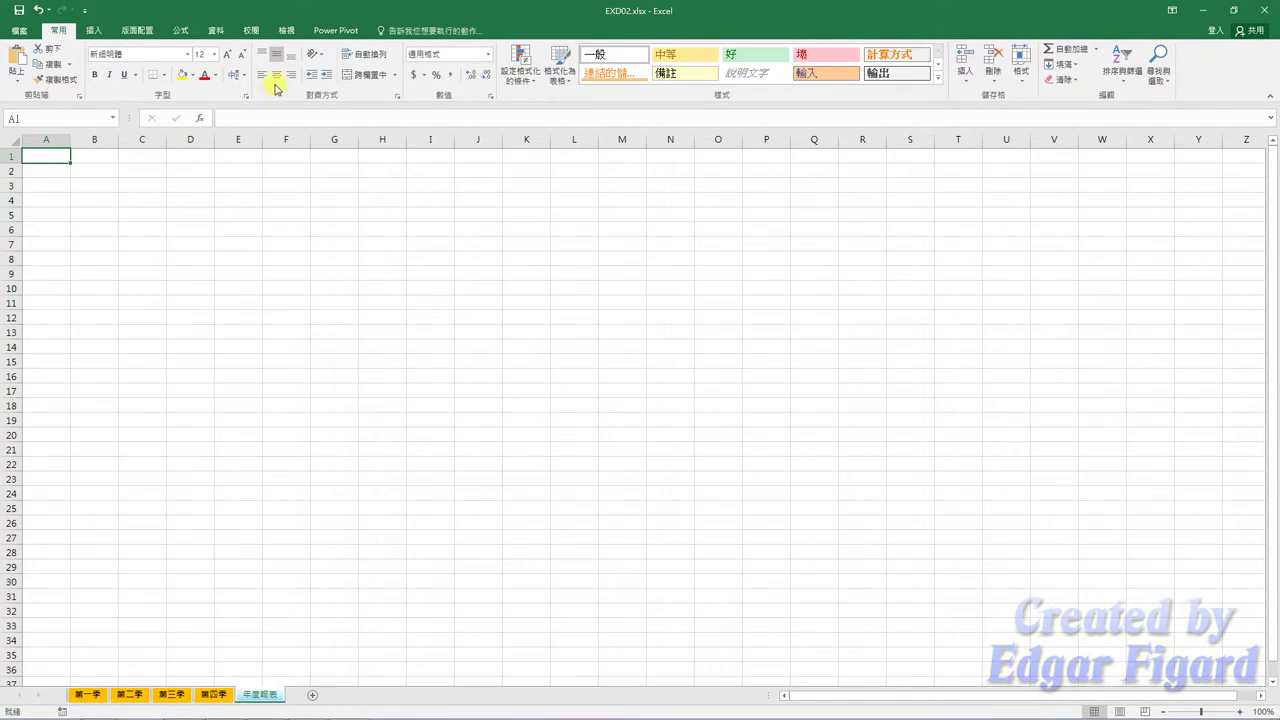
In Consolidate, add the 第一季 sheet's table range as the first source reference
{"action": "left_click", "coordinate": [216, 30]}
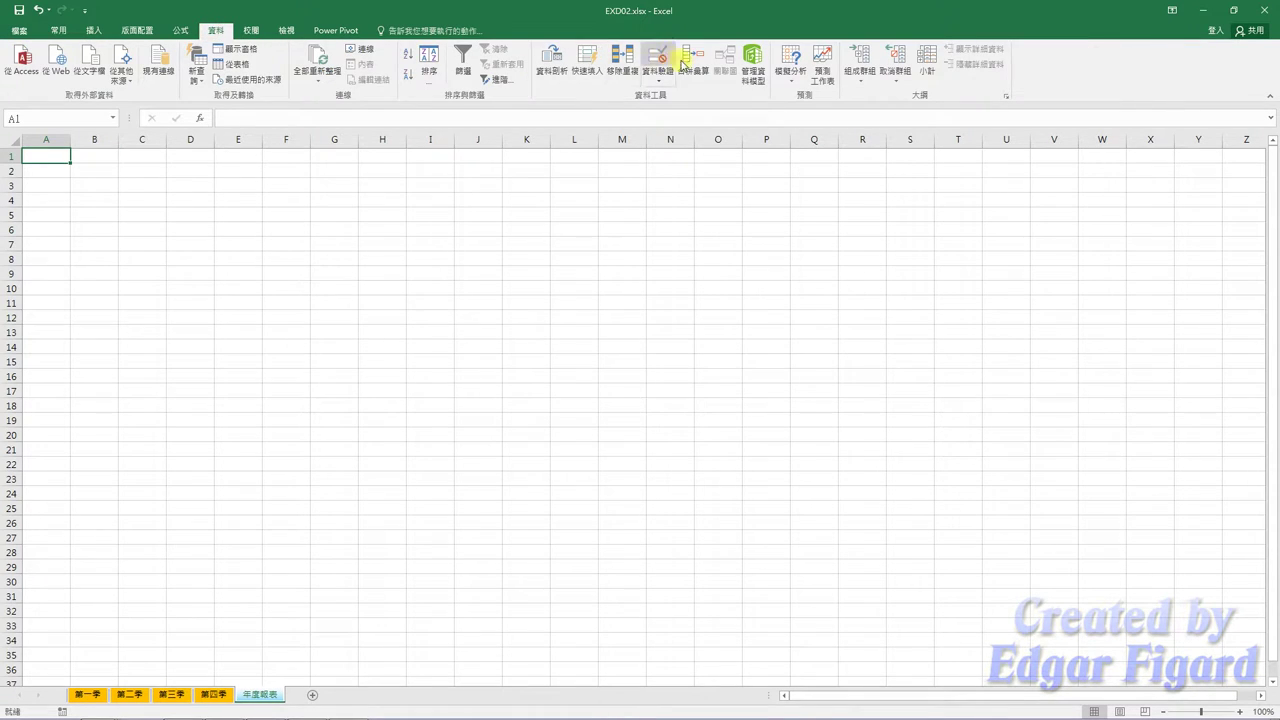
{"action": "left_click", "coordinate": [692, 68]}
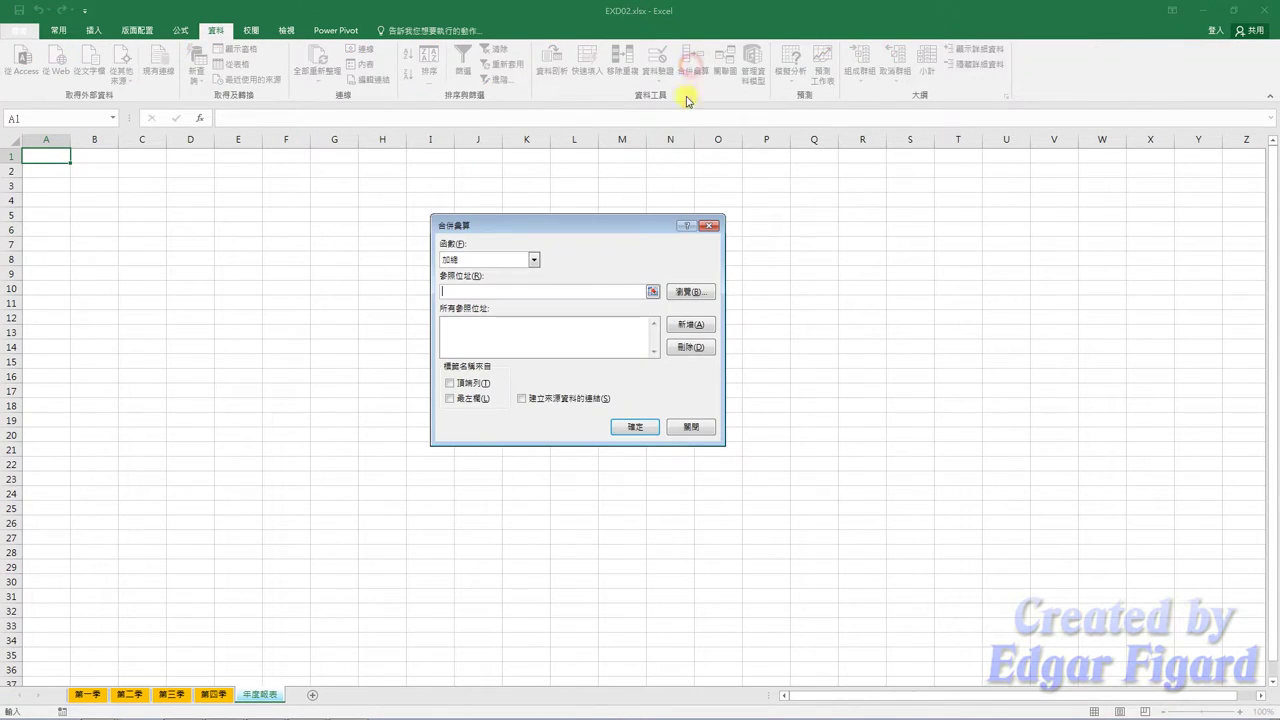
{"action": "left_click", "coordinate": [651, 292]}
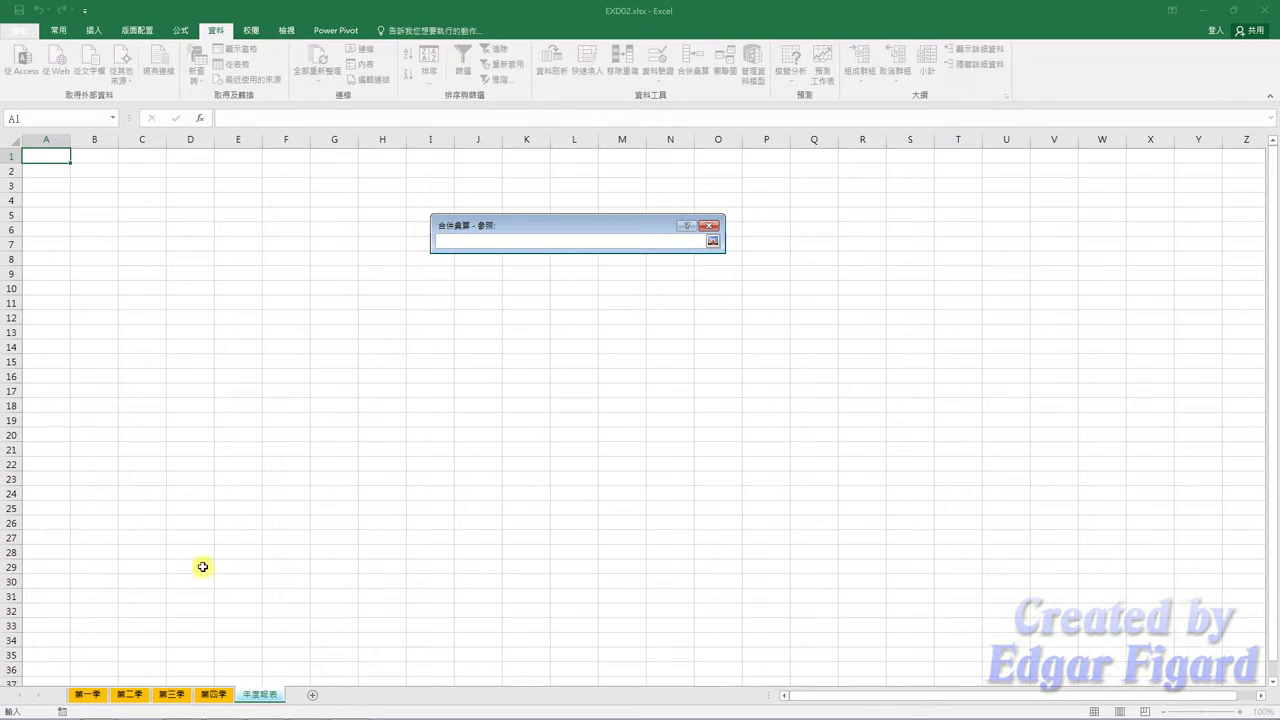
{"action": "left_click", "coordinate": [94, 697]}
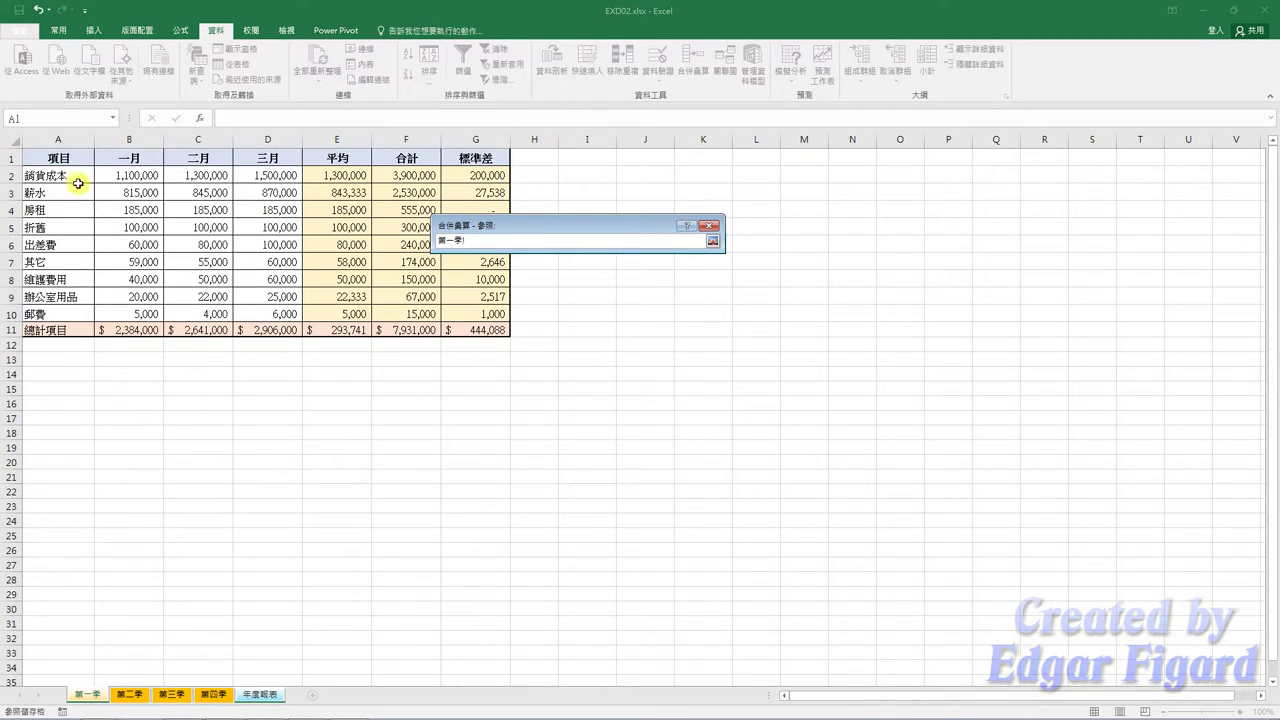
{"action": "mouse_move", "coordinate": [62, 158]}
{"action": "left_mouse_down"}
{"action": "mouse_move", "coordinate": [411, 318]}
{"action": "mouse_move", "coordinate": [476, 330]}
{"action": "left_mouse_up"}
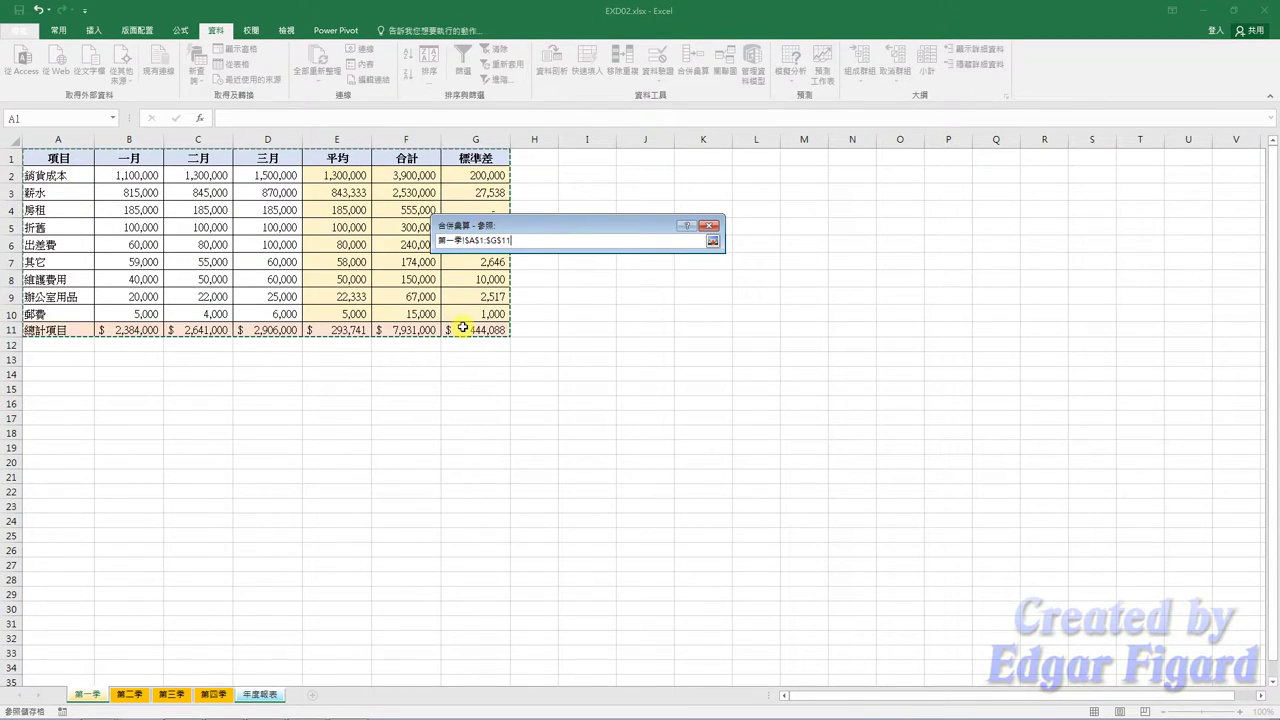
{"action": "left_click", "coordinate": [714, 243]}
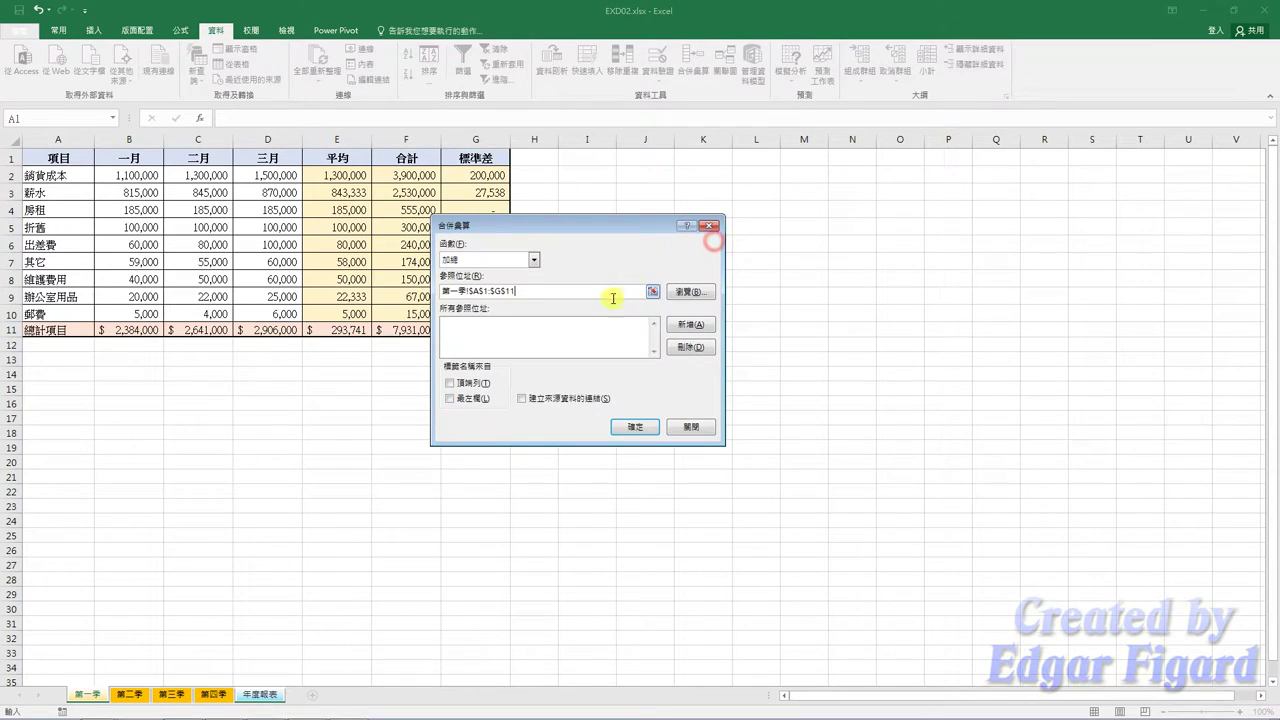
{"action": "left_click", "coordinate": [680, 323]}
Add the same range from the 第二季, 第三季 and 第四季 sheets as references
{"action": "left_click", "coordinate": [458, 292]}
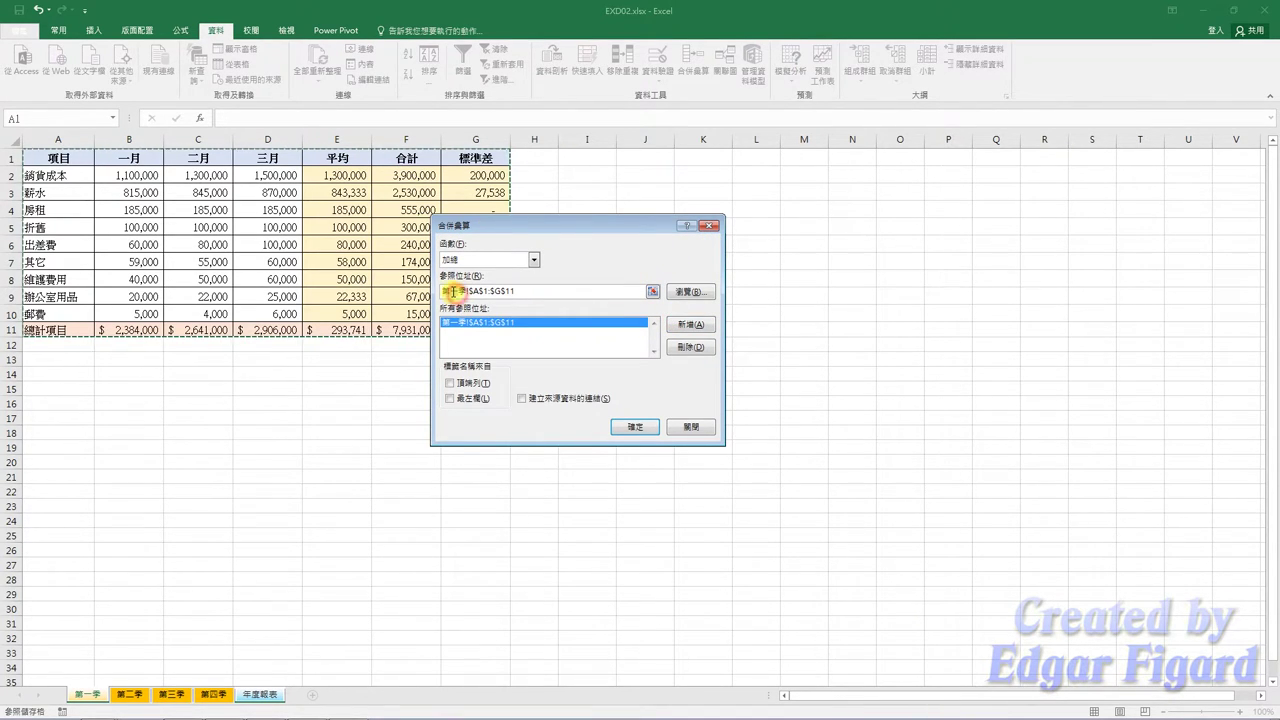
{"action": "left_click_drag", "start_coordinate": [449, 291], "coordinate": [458, 291]}
{"action": "type", "text": "二"}
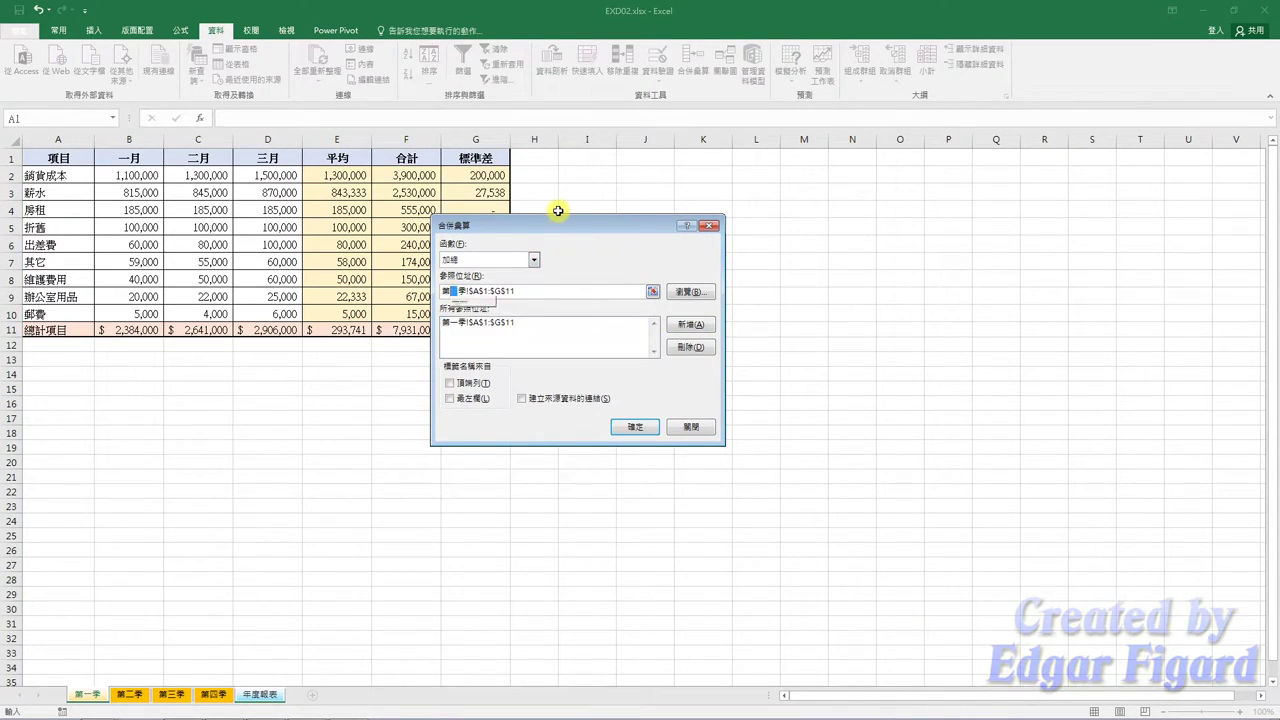
{"action": "left_click", "coordinate": [690, 322]}
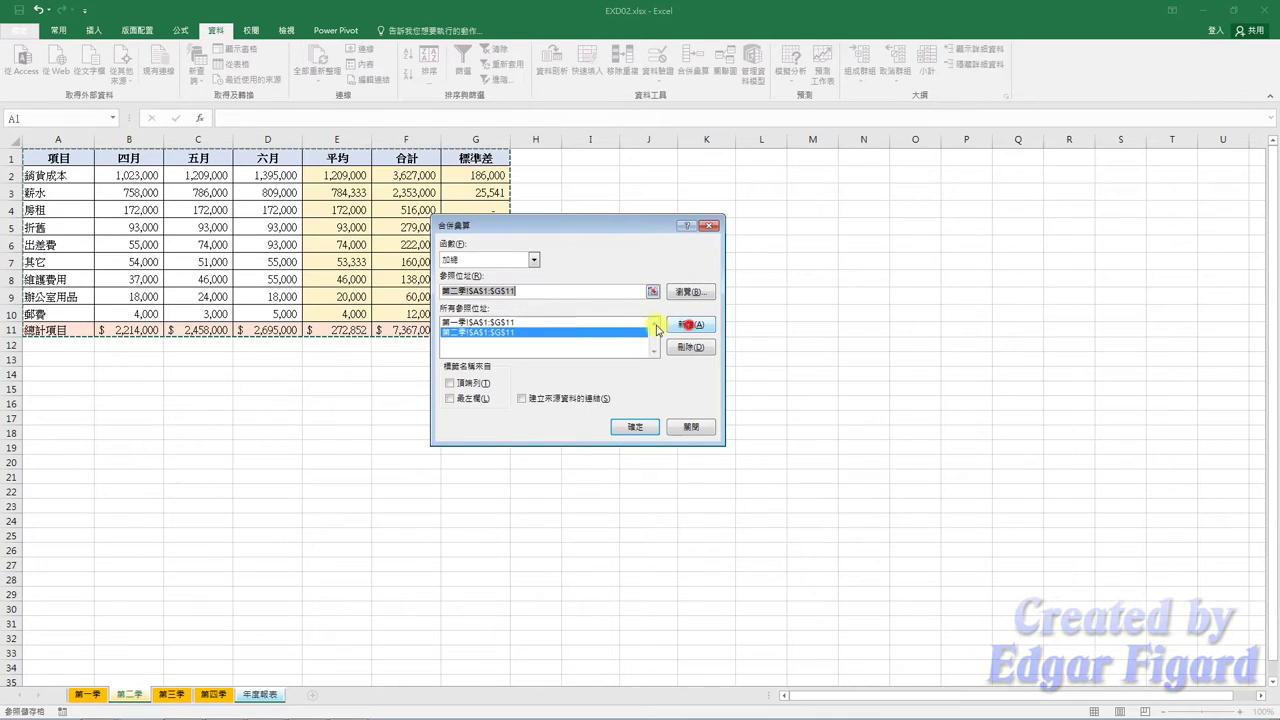
{"action": "left_click_drag", "start_coordinate": [449, 291], "coordinate": [458, 291]}
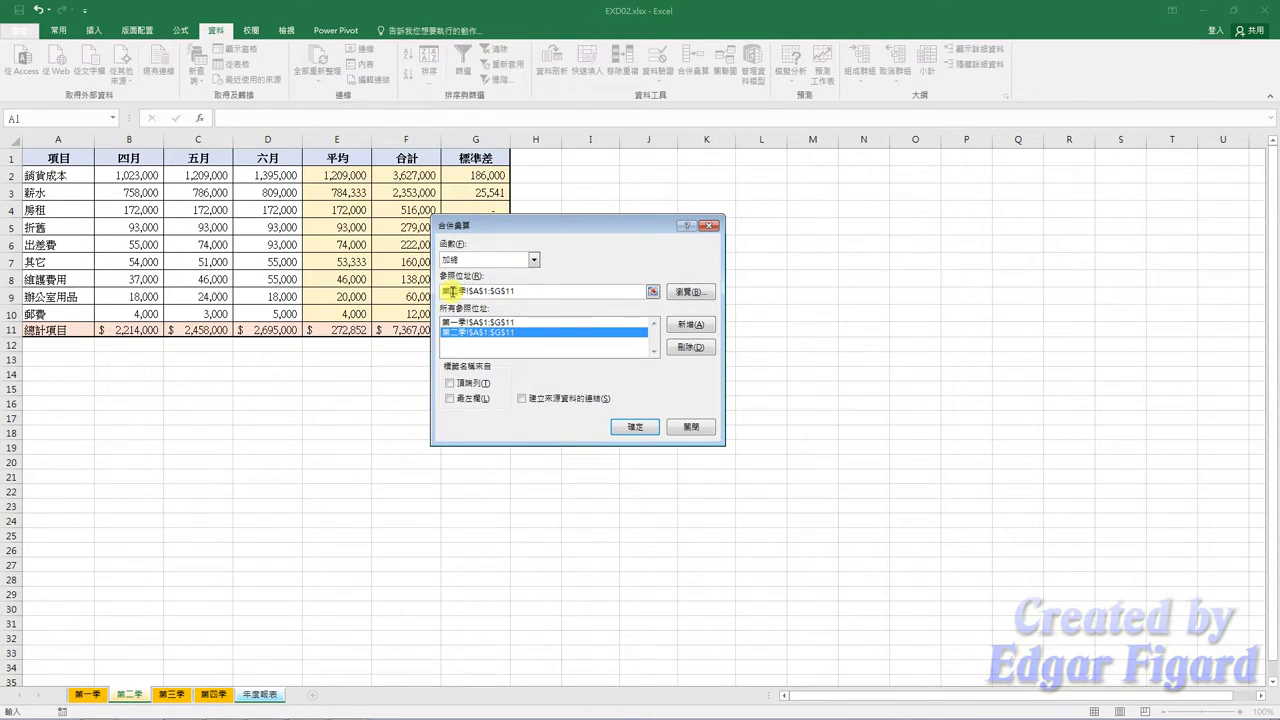
{"action": "type", "text": "三"}
{"action": "left_click", "coordinate": [690, 325]}
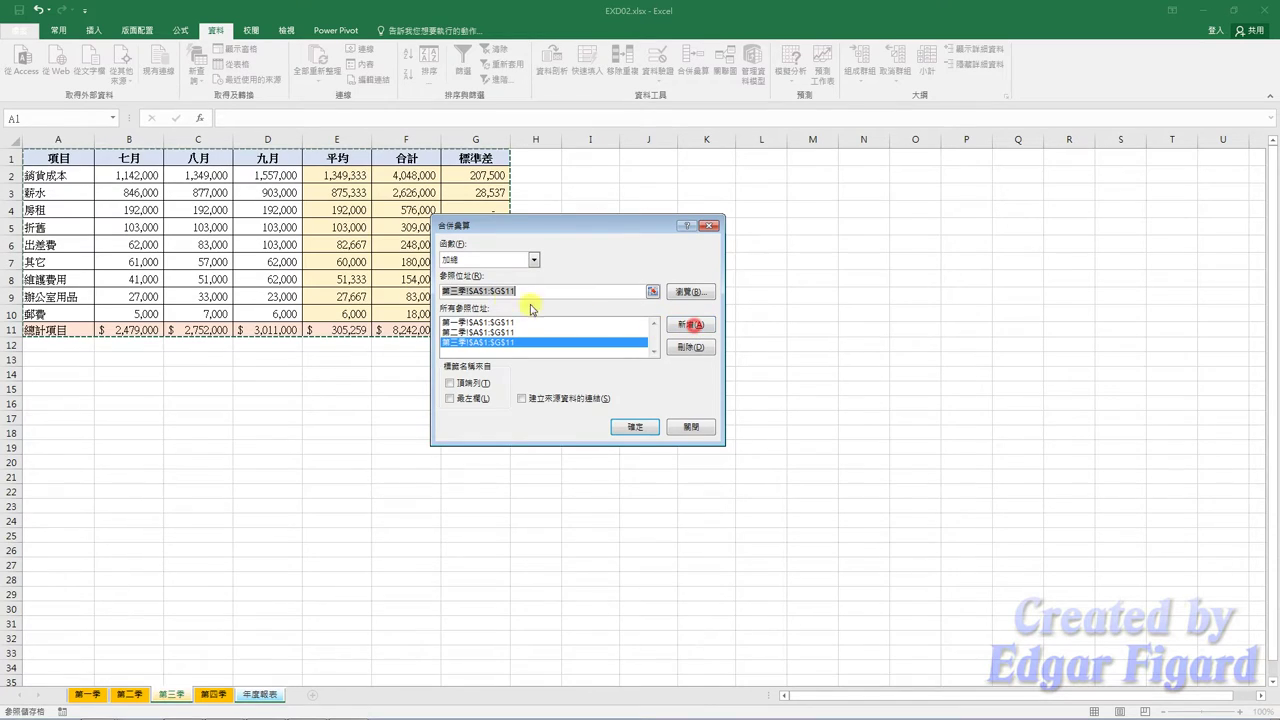
{"action": "left_click_drag", "start_coordinate": [458, 291], "coordinate": [453, 293]}
{"action": "type", "text": "四"}
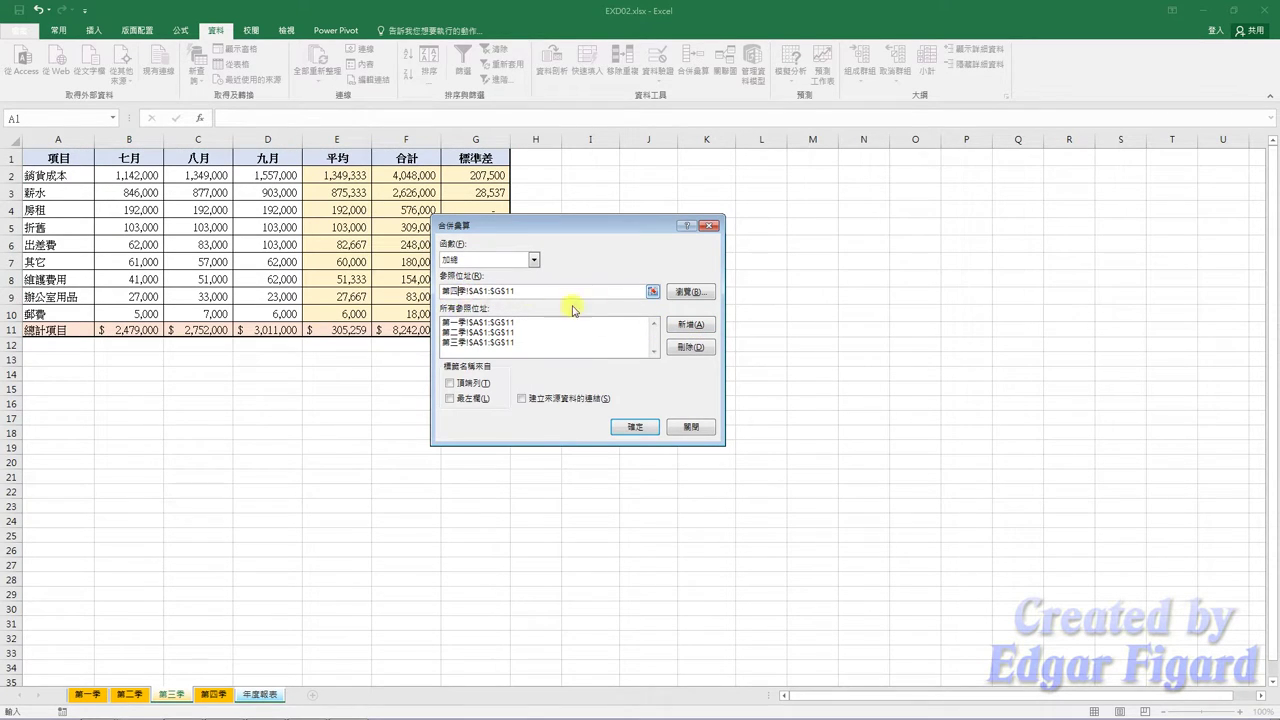
{"action": "left_click", "coordinate": [686, 335]}
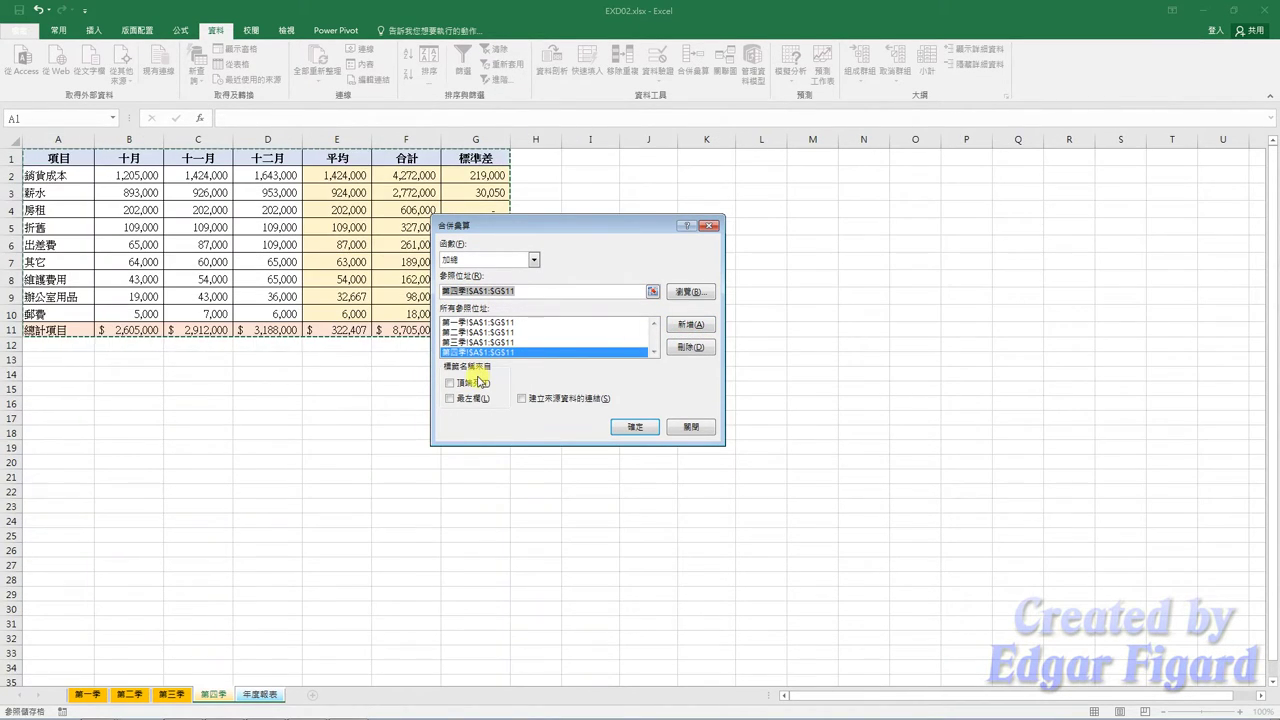
Enable Top row and Left column labels and Create links to source data
{"action": "left_click", "coordinate": [472, 383]}
{"action": "left_click", "coordinate": [476, 399]}
{"action": "left_click", "coordinate": [541, 398]}
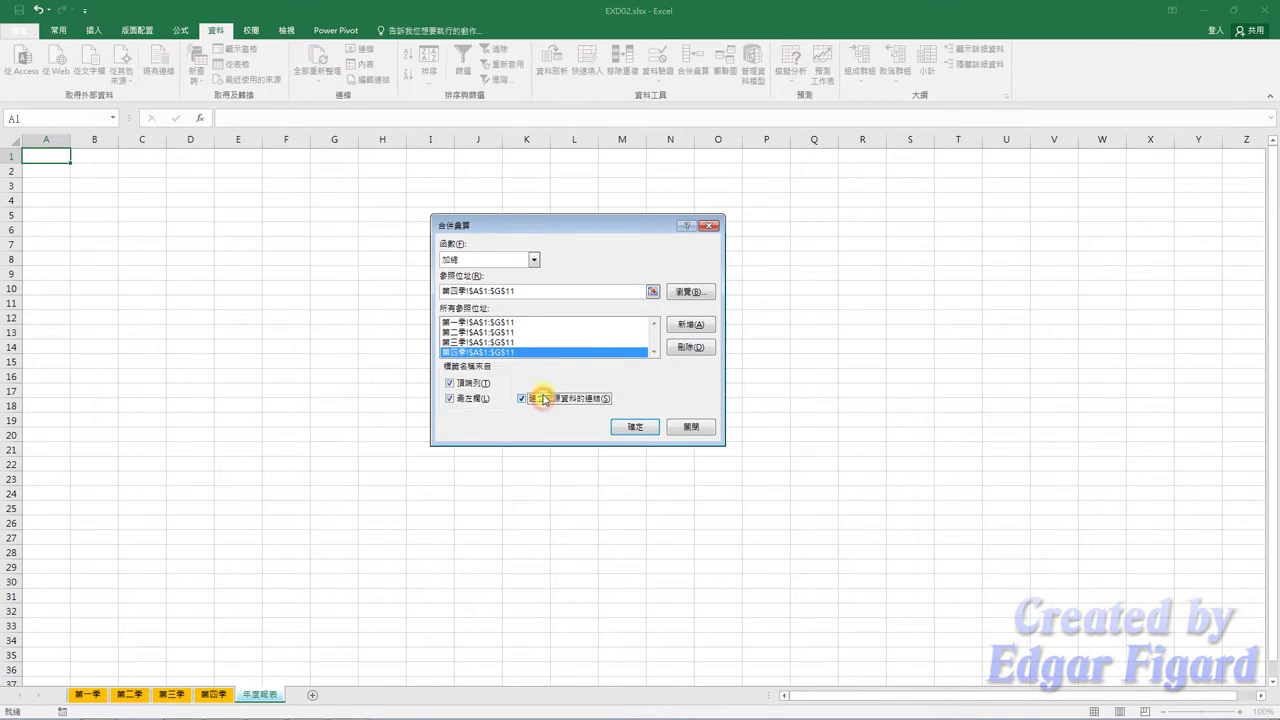
Run the consolidation into 年度報表, then delete column B
{"action": "left_click", "coordinate": [636, 427]}
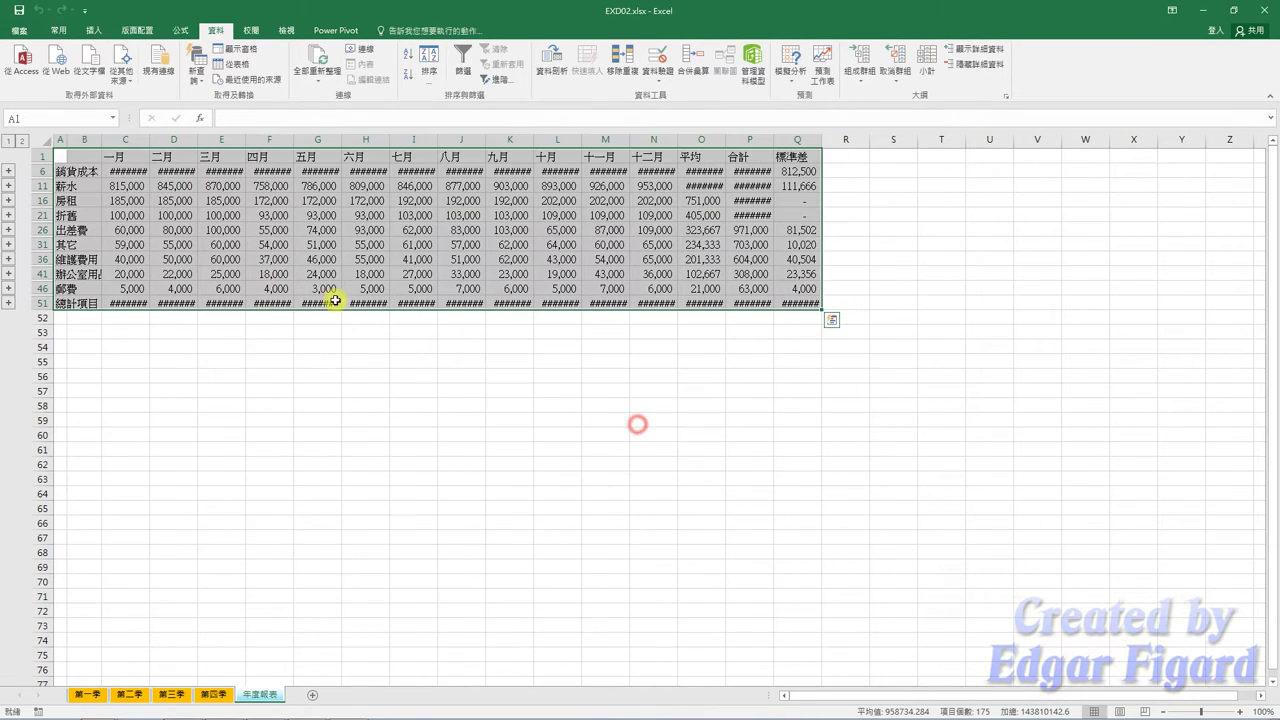
{"action": "left_click", "coordinate": [91, 137]}
{"action": "right_click", "coordinate": [91, 137]}
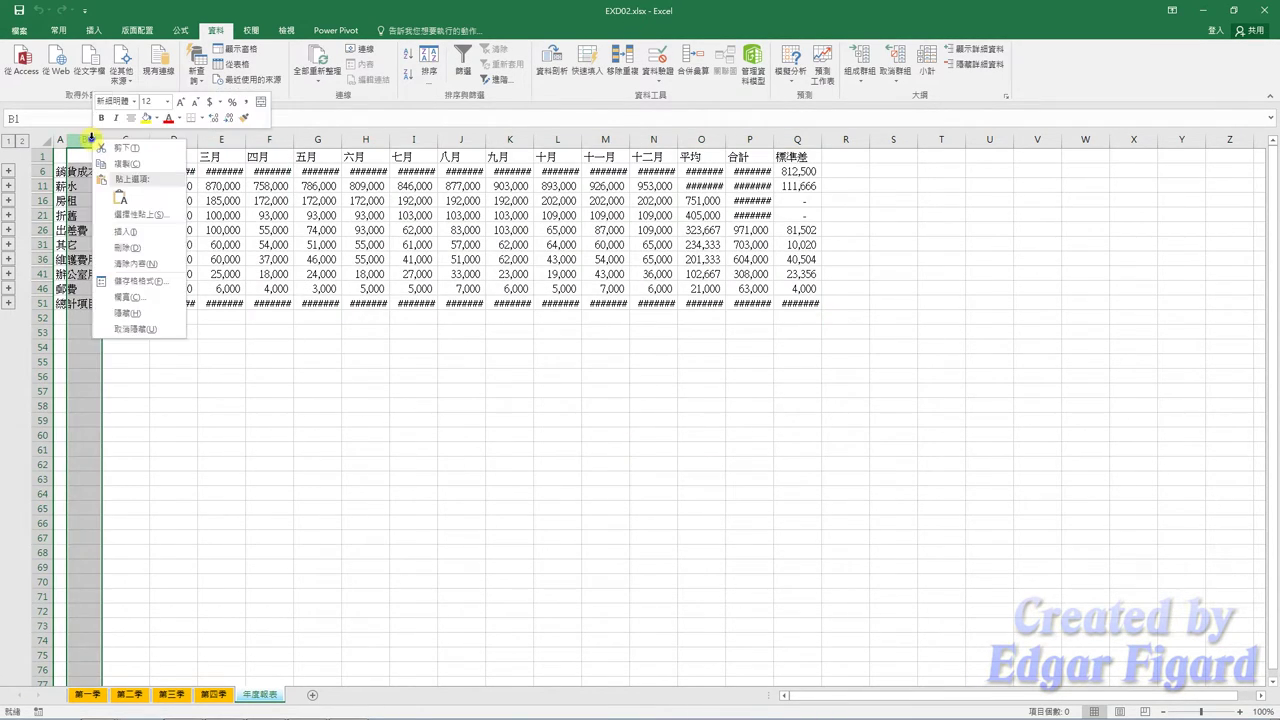
{"action": "left_click", "coordinate": [140, 246]}
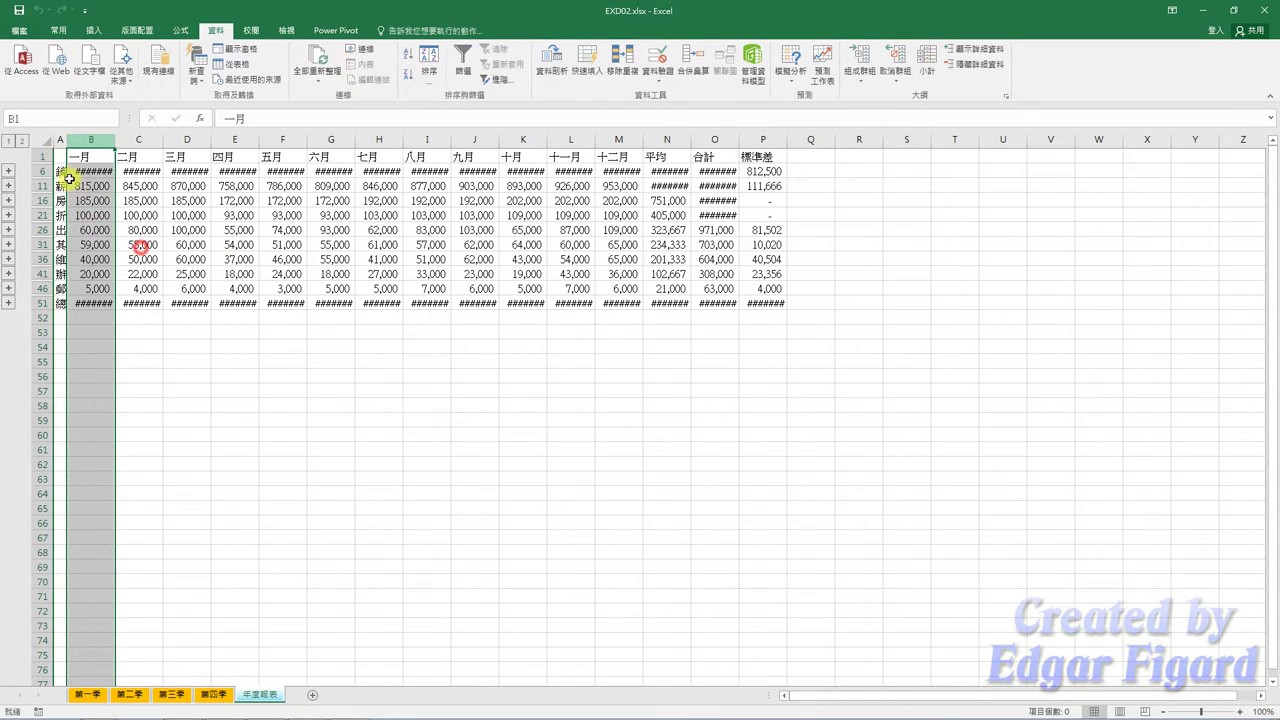
Set columns A through P to a width of 11.2
{"action": "left_click", "coordinate": [58, 140]}
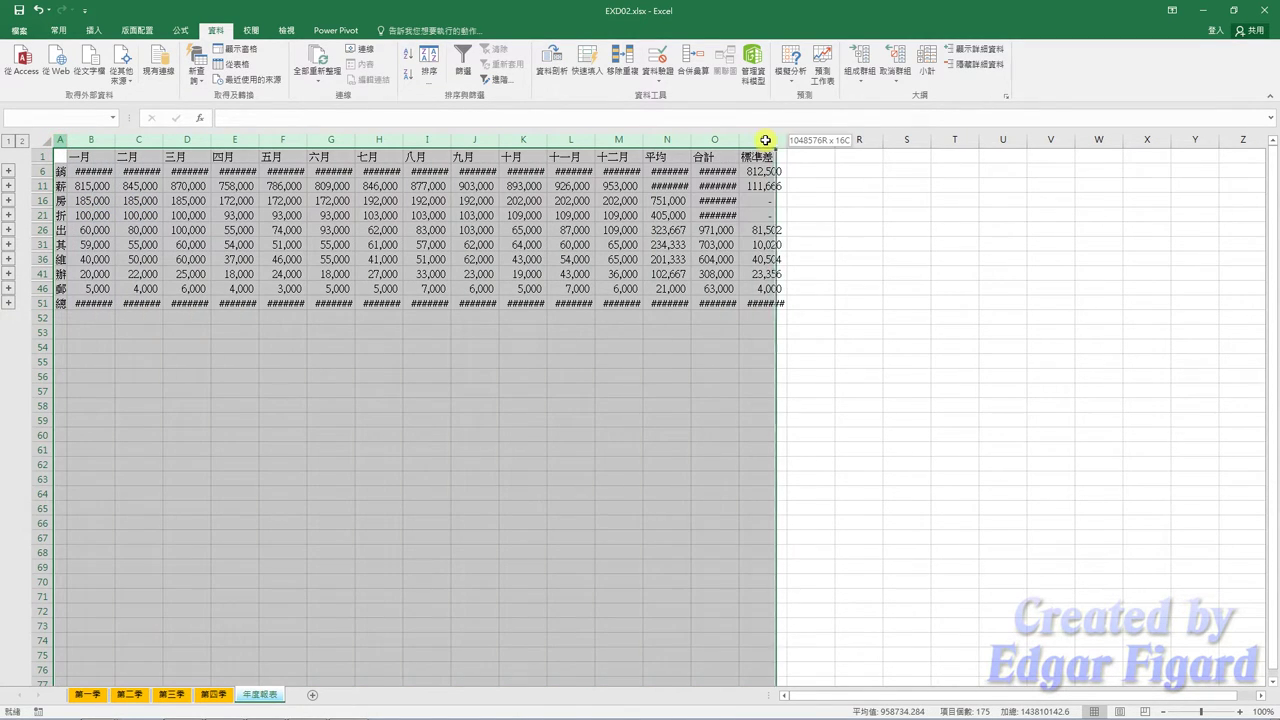
{"action": "left_click_drag", "start_coordinate": [58, 140], "coordinate": [762, 140]}
{"action": "right_click", "coordinate": [762, 140]}
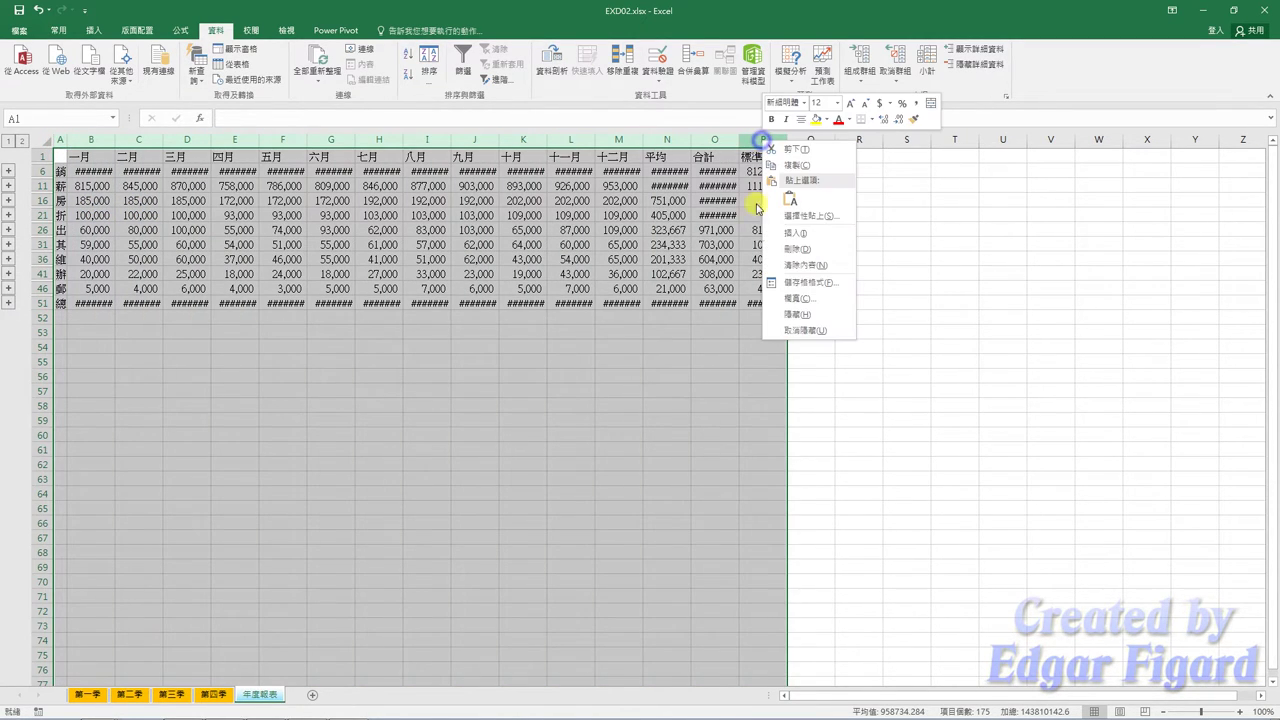
{"action": "left_click", "coordinate": [797, 298]}
{"action": "type", "text": "11.2"}
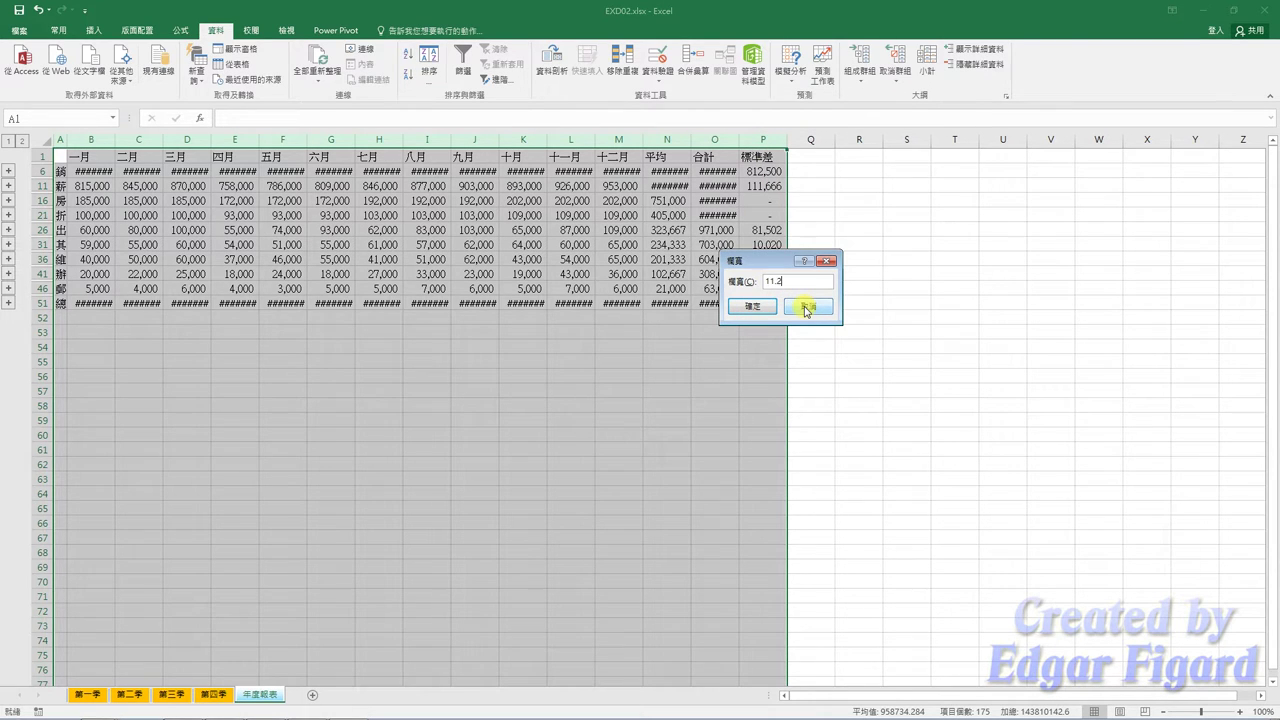
{"action": "key", "text": "Return"}
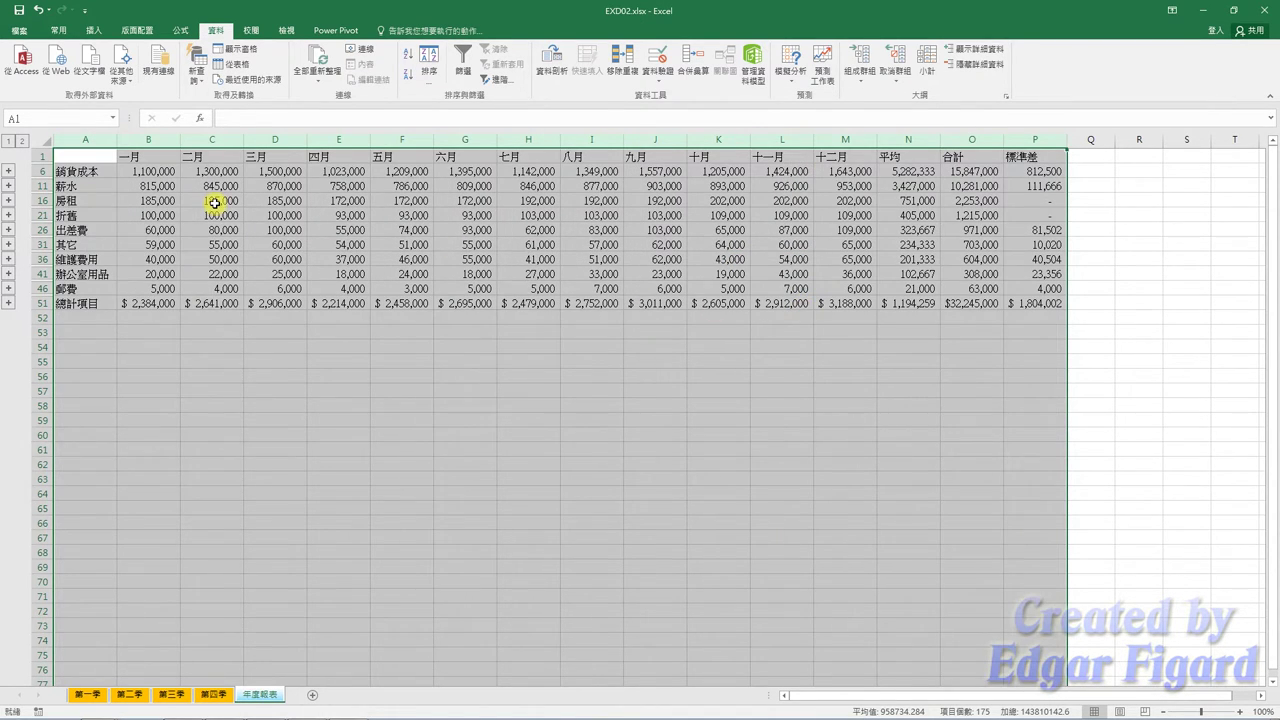
{"action": "left_click", "coordinate": [215, 203]}
Save the workbook as EXa02.xlsx in the EX02 folder, then close Excel
{"action": "left_click", "coordinate": [19, 30]}
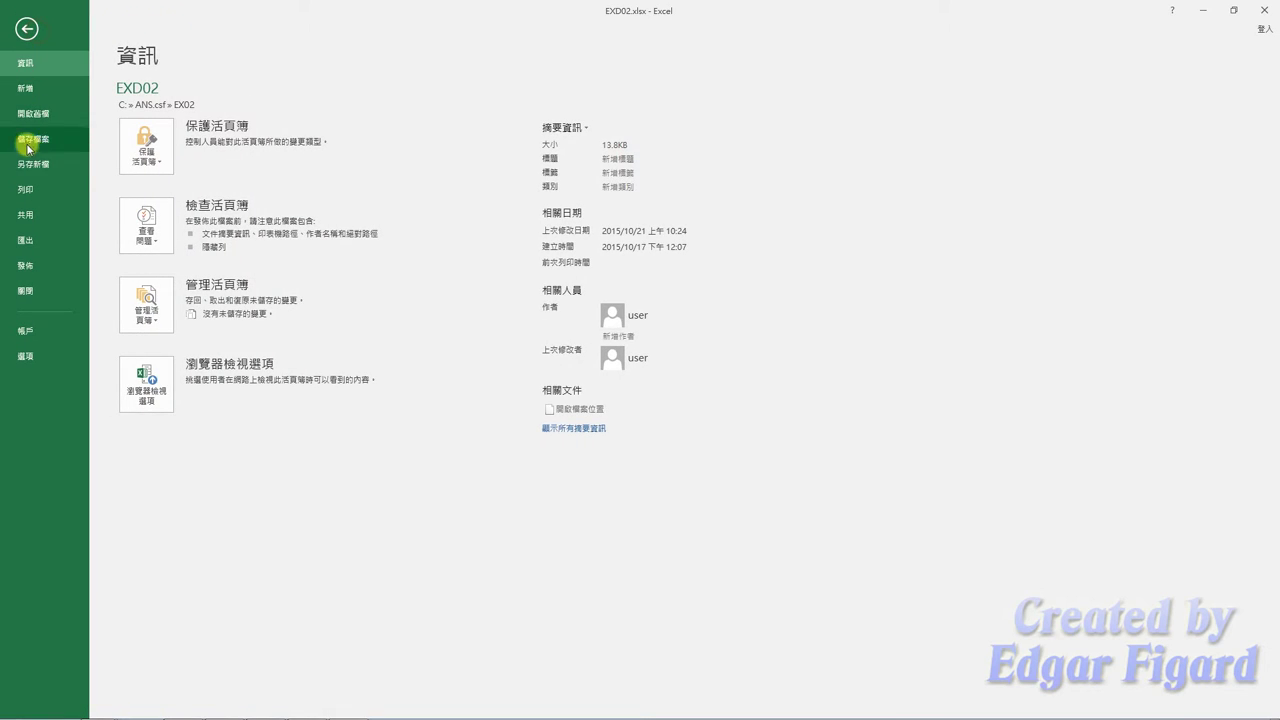
{"action": "left_click", "coordinate": [26, 163]}
{"action": "left_click", "coordinate": [398, 120]}
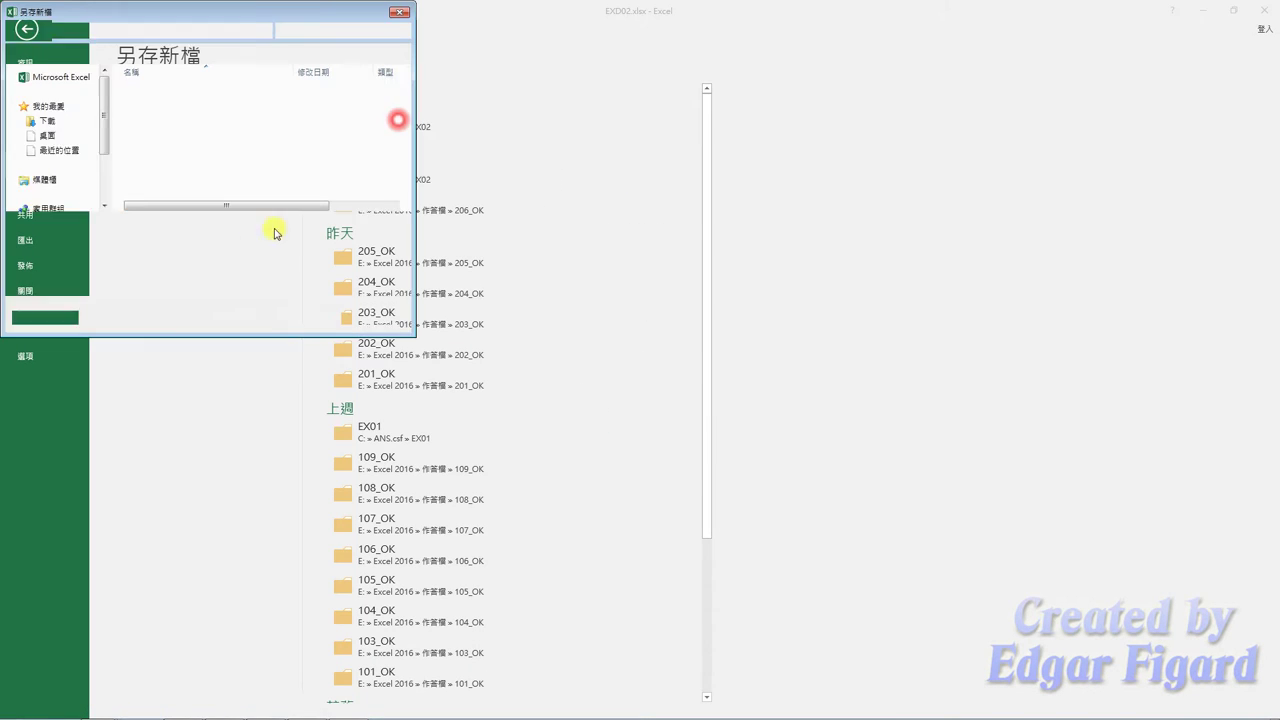
{"action": "left_click_drag", "start_coordinate": [107, 226], "coordinate": [100, 226]}
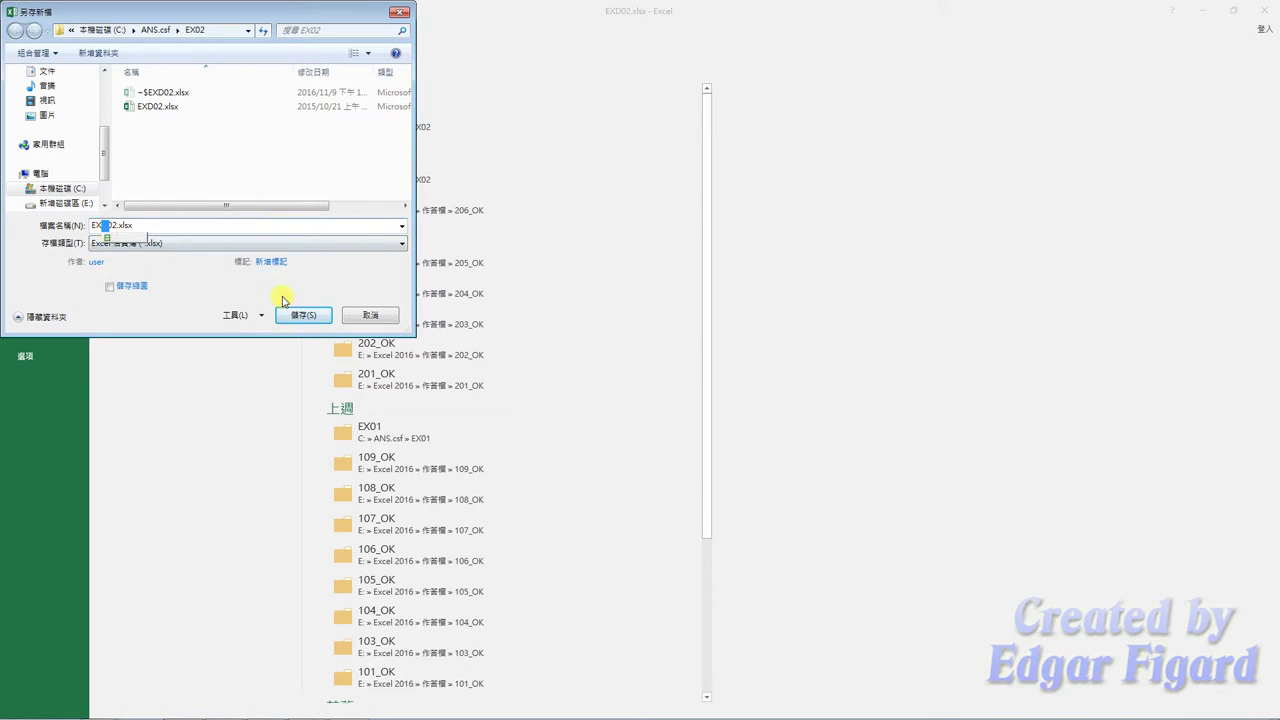
{"action": "left_click", "coordinate": [302, 318]}
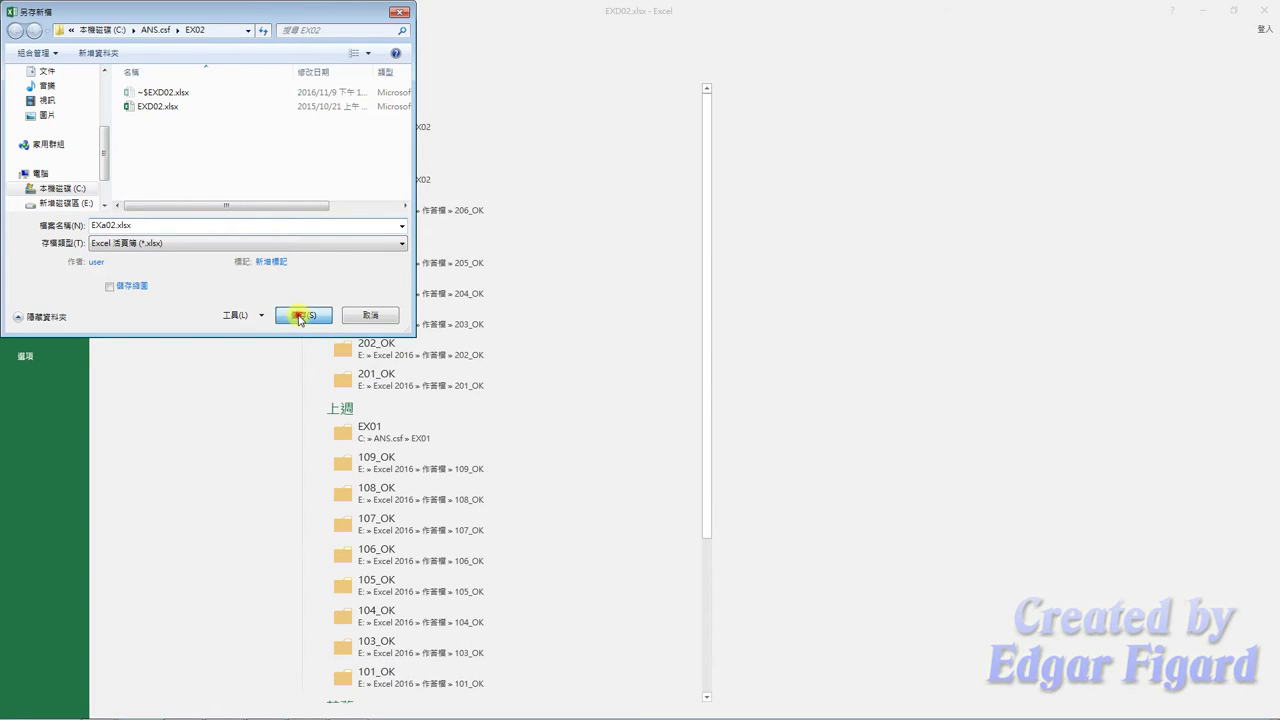
{"action": "left_click", "coordinate": [1267, 18]}
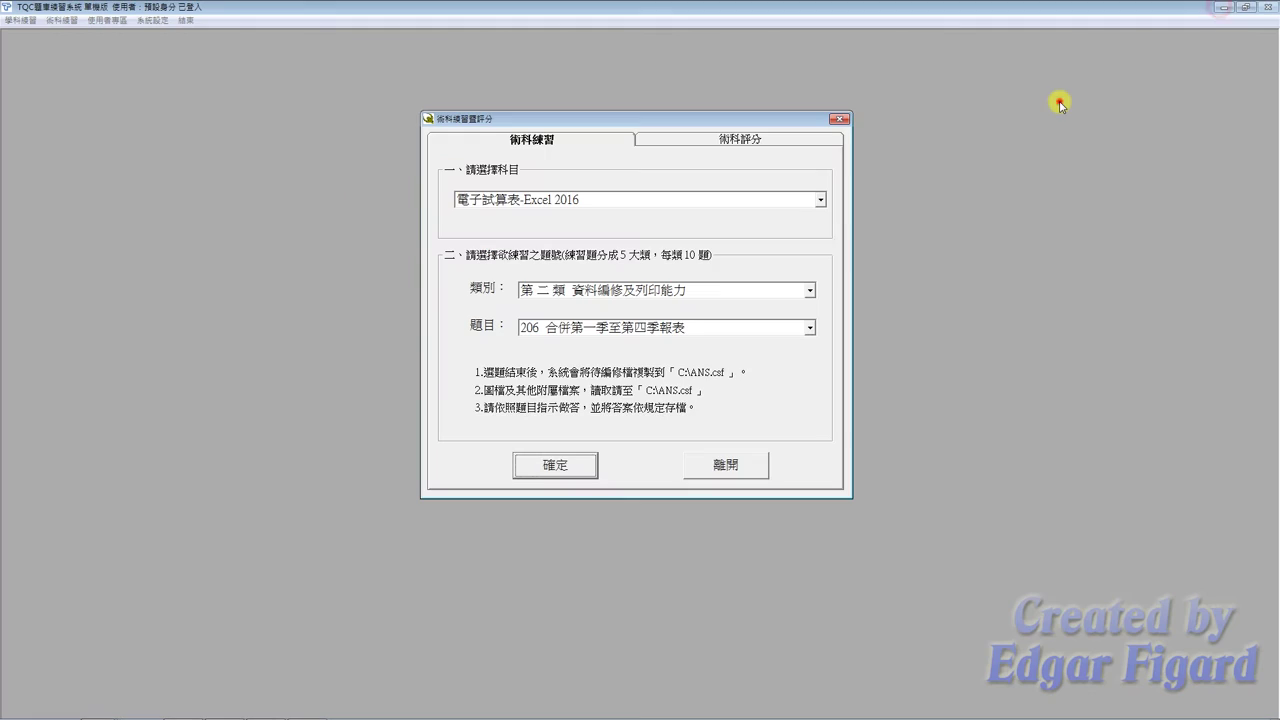
Start grading Excel 2016 question 206 from the 術科評分 page
{"action": "left_click", "coordinate": [757, 136]}
{"action": "left_click", "coordinate": [556, 464]}
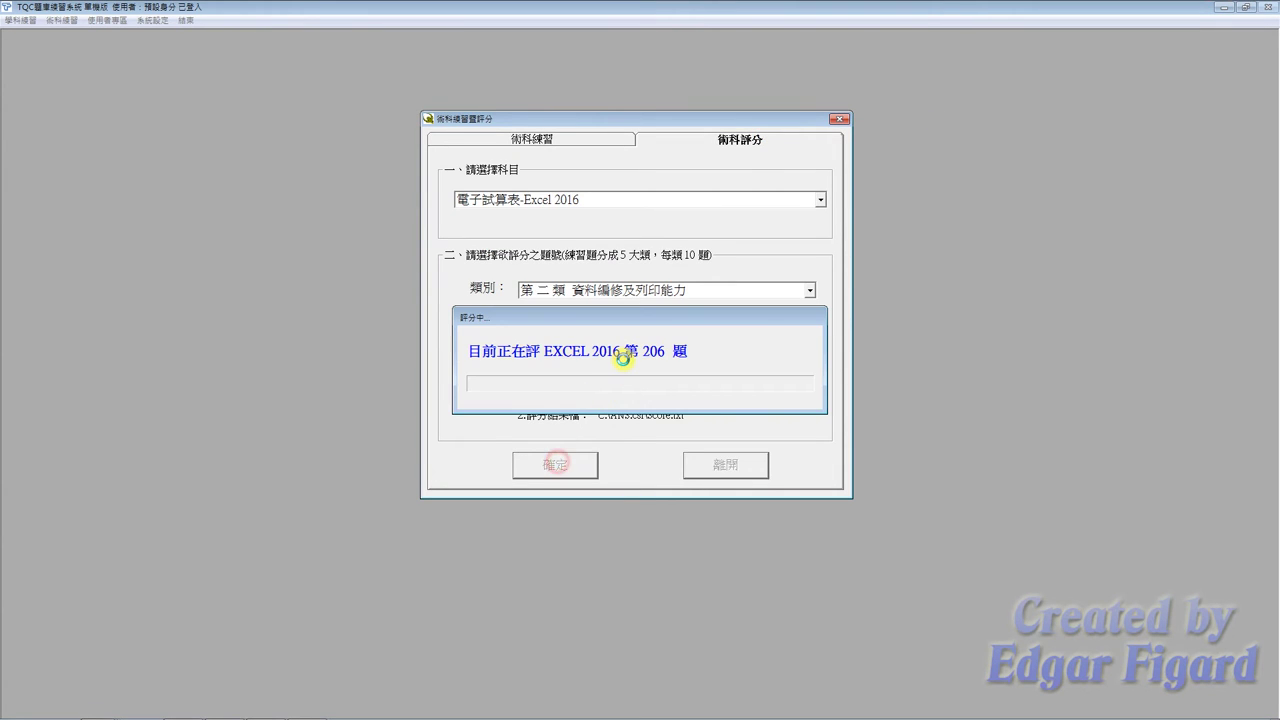